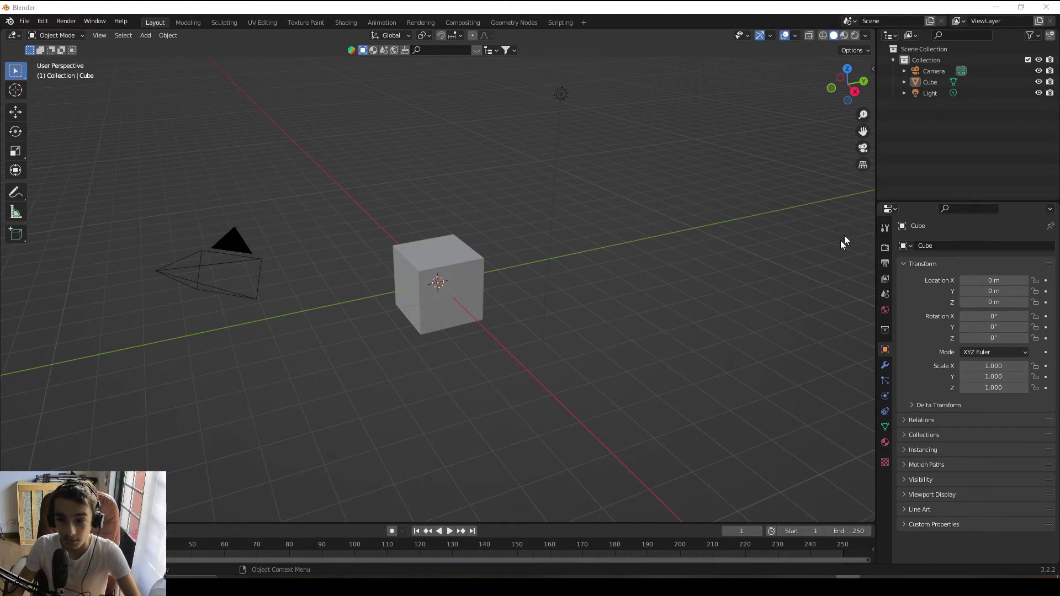
Step: Delete the default cube from the scene
left_click(462, 277)
key("x")
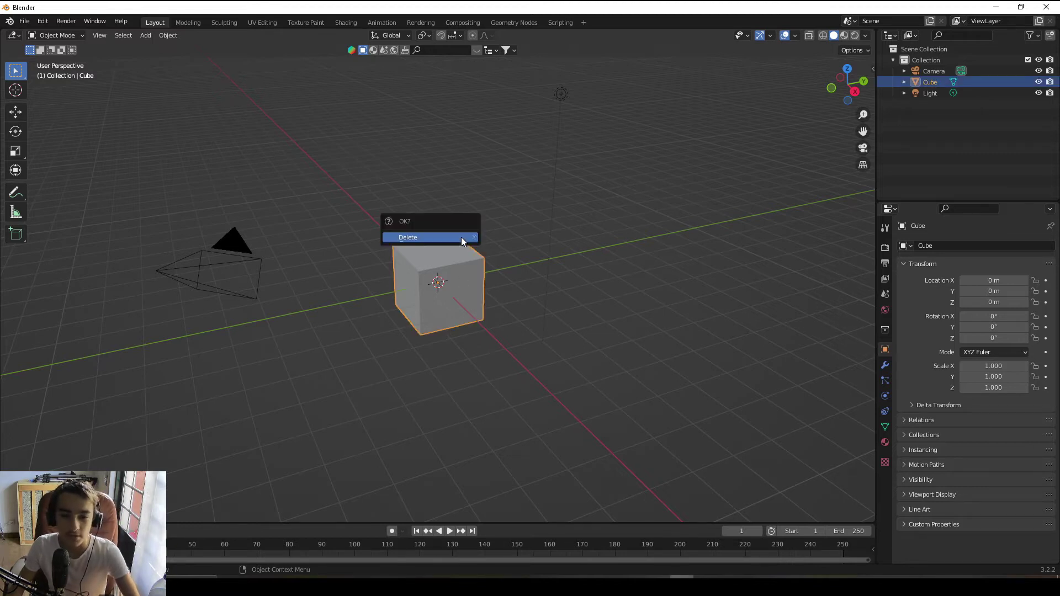
left_click(462, 237)
Step: Add a mesh plane at the world origin and scale it up to about 6.1 on all axes
key("shift+a")
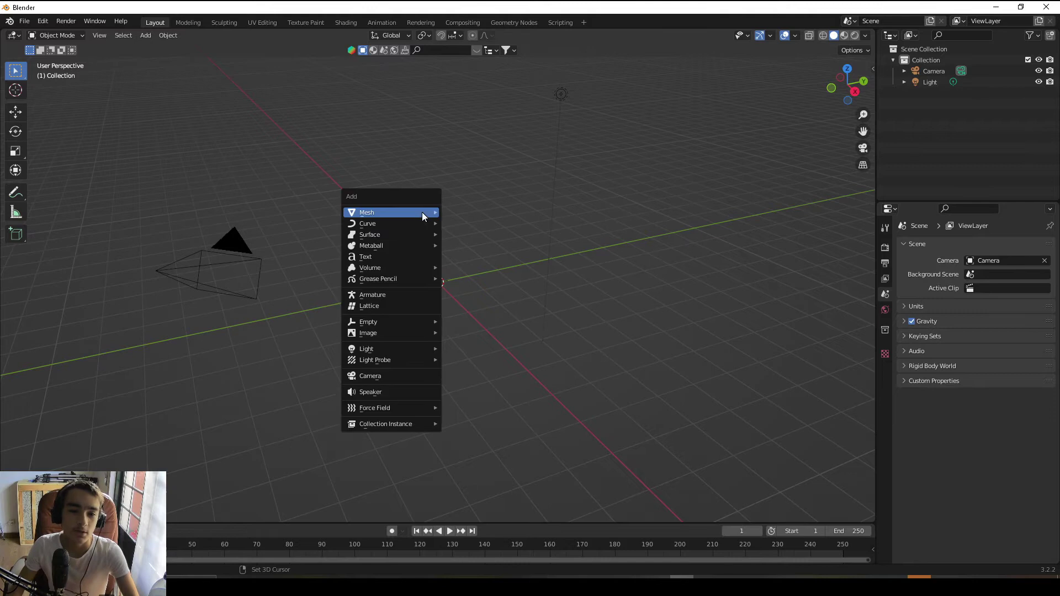
mouse_move(422, 212)
left_click(491, 213)
key("s")
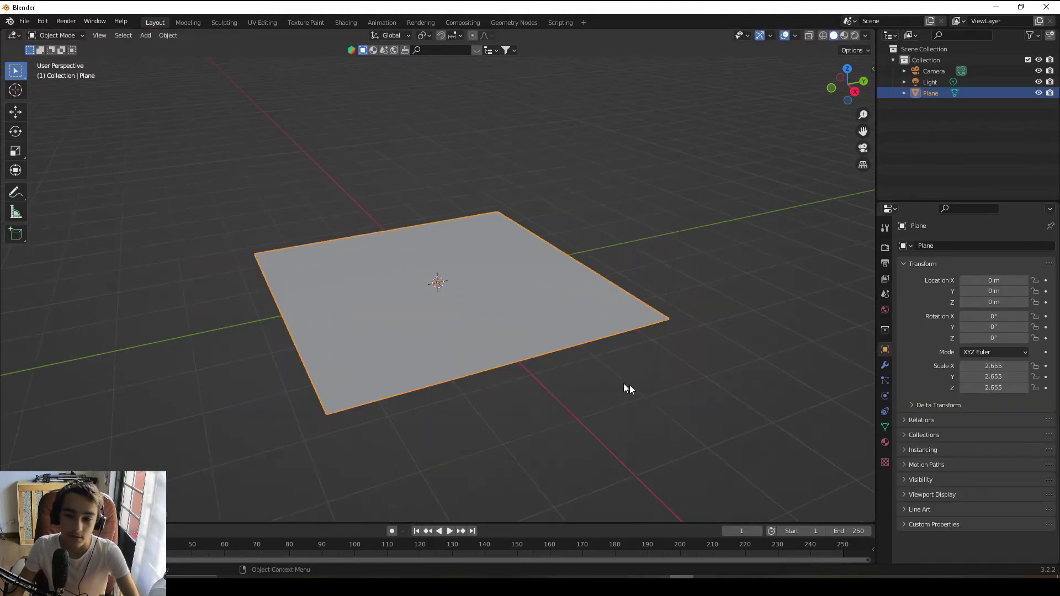
left_click(707, 388)
key("s")
left_click(691, 405)
scroll(691, 406, "down", 3)
middle_click_drag(511, 403, 530, 436, "shift")
middle_click_drag(530, 436, 503, 420)
middle_click_drag(503, 420, 514, 377, "shift")
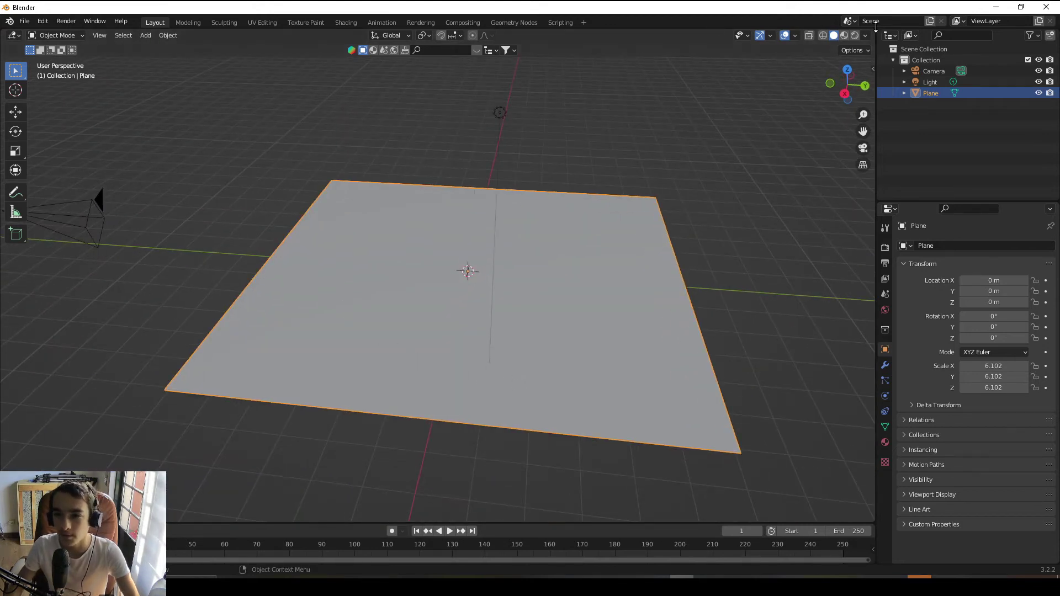
Step: Split the 3D viewport vertically in half and turn the second area into a Shader Editor
left_click_drag(875, 30, 439, 34)
left_click(459, 37)
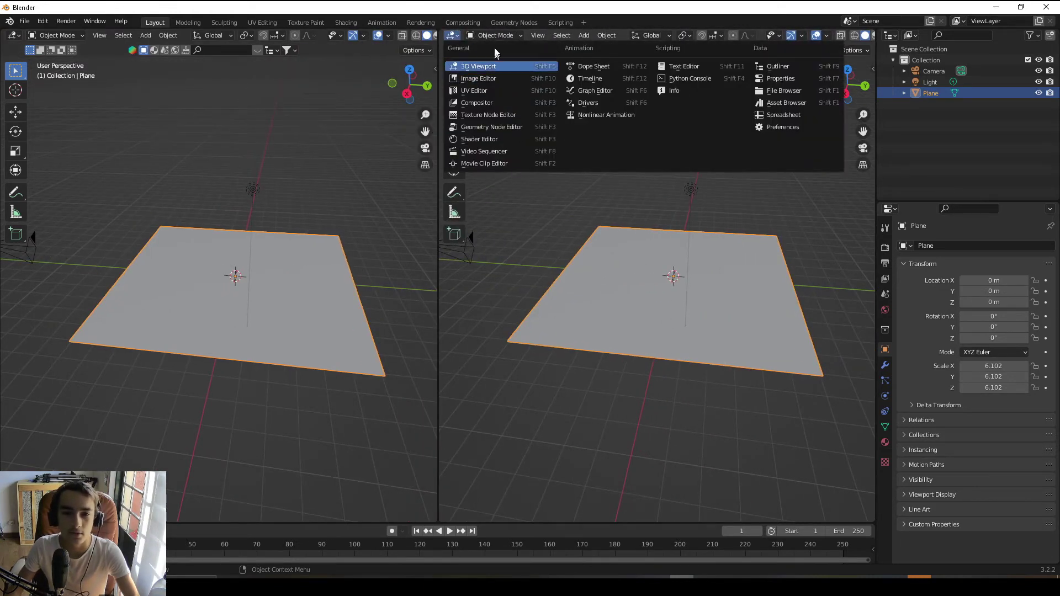
left_click(489, 138)
Step: Create a new material on the plane and name it Water
left_click(753, 35)
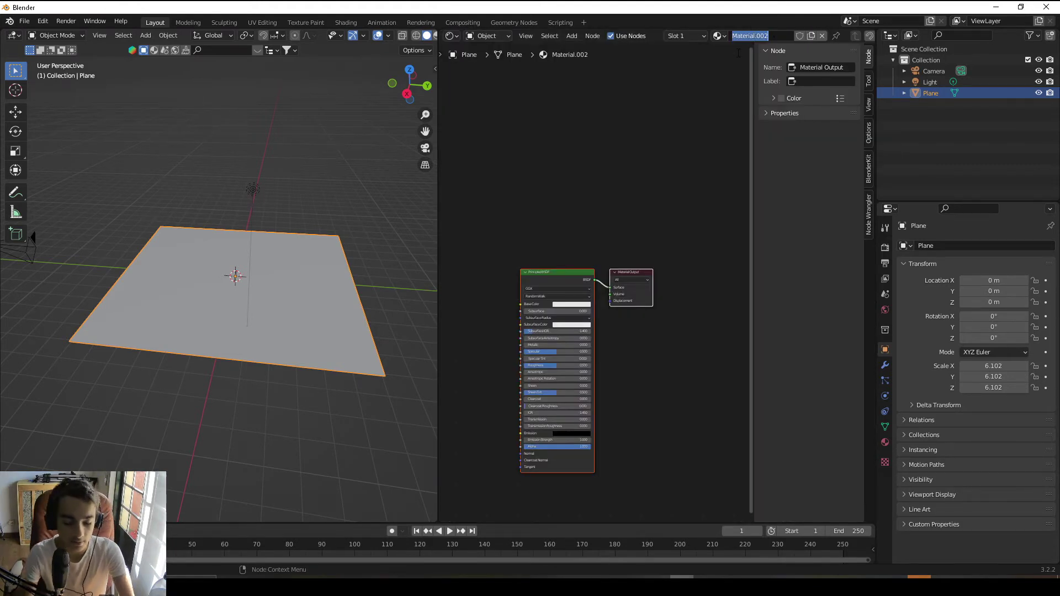
type("Wat")
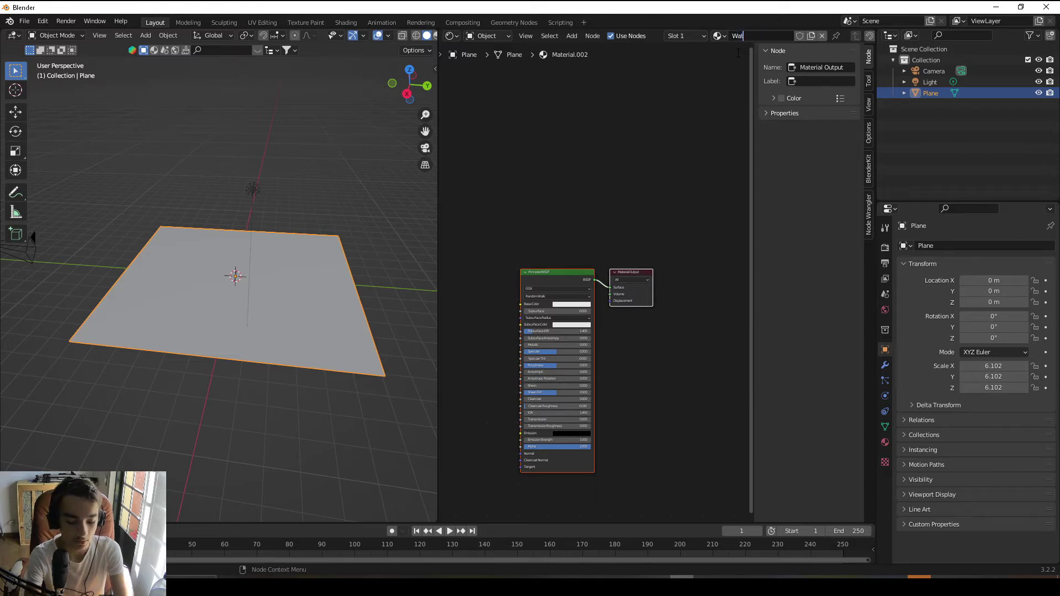
type("re")
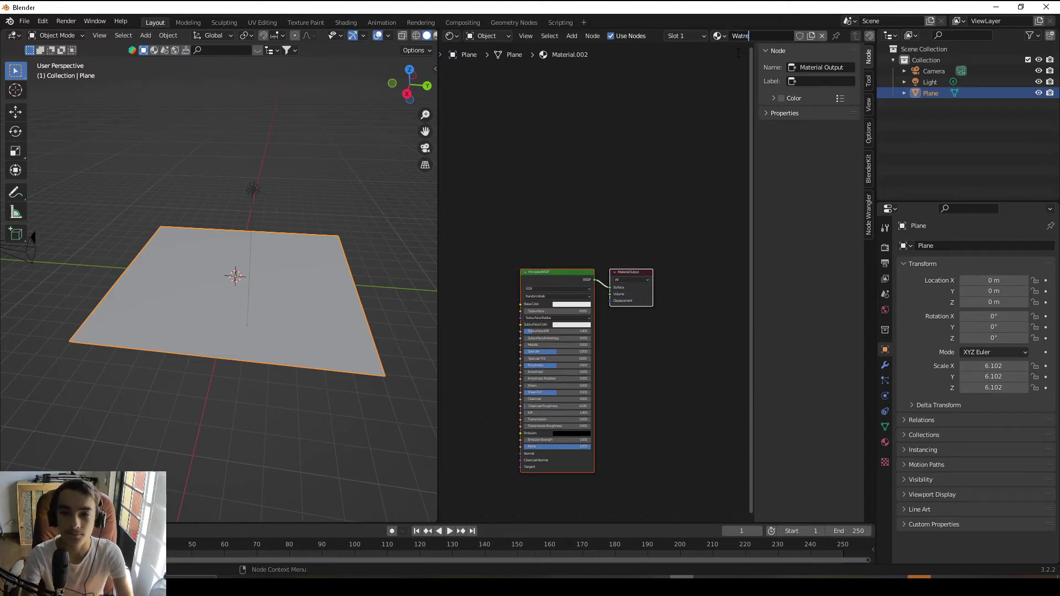
key("BackSpace")
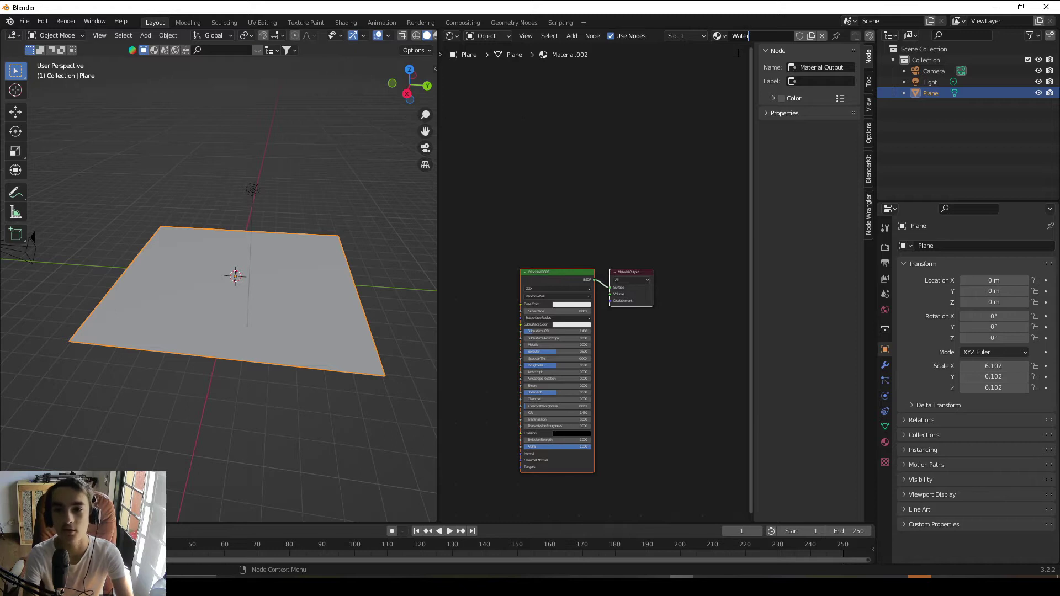
key("Return")
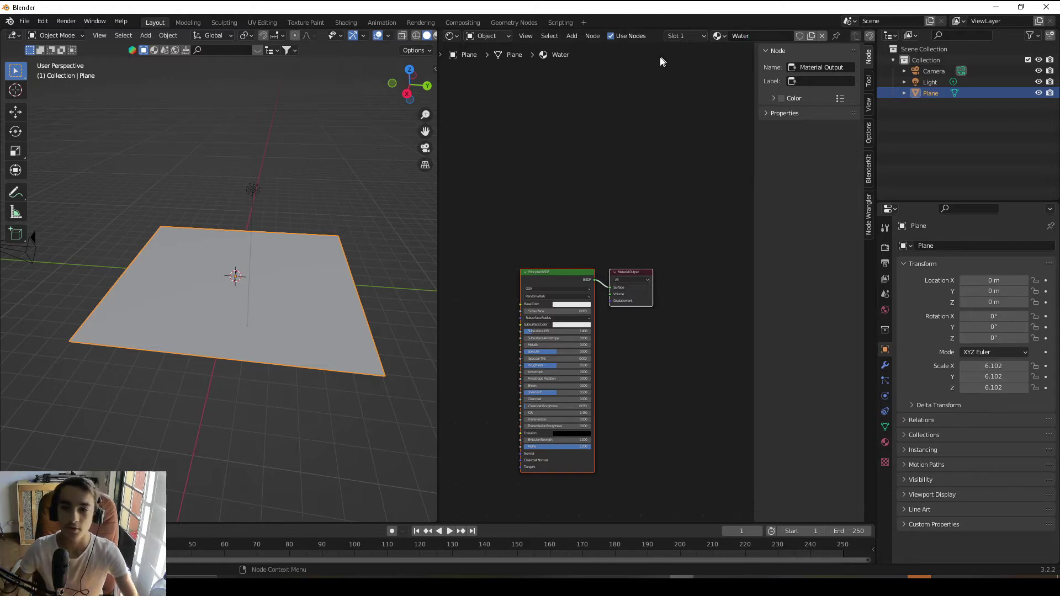
Step: Narrow the Shader Editor's sidebar and enlarge the view around the Principled BSDF node
middle_click_drag(575, 233, 650, 190)
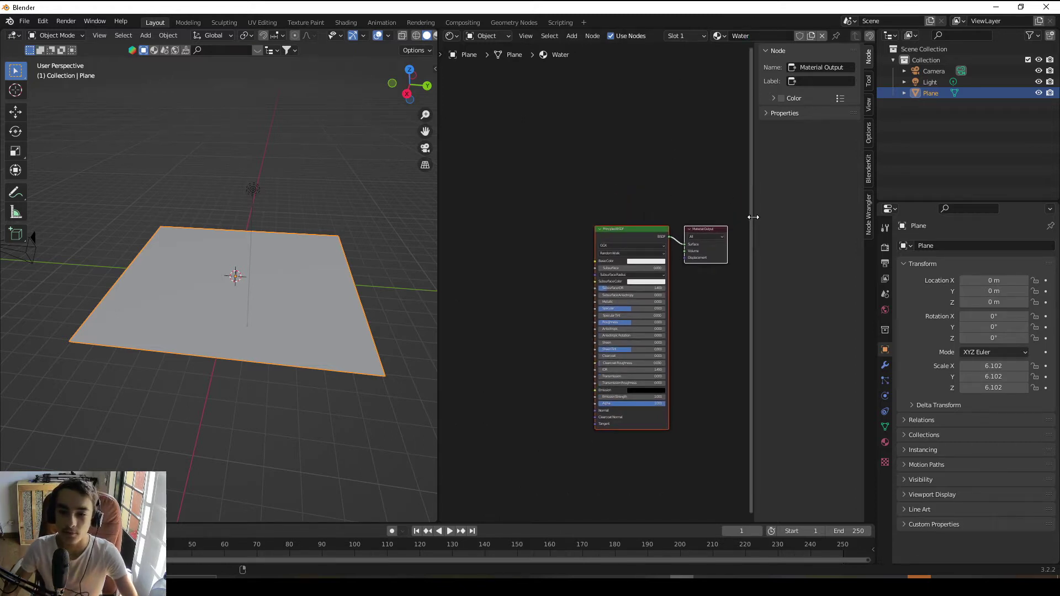
left_click_drag(753, 218, 826, 242)
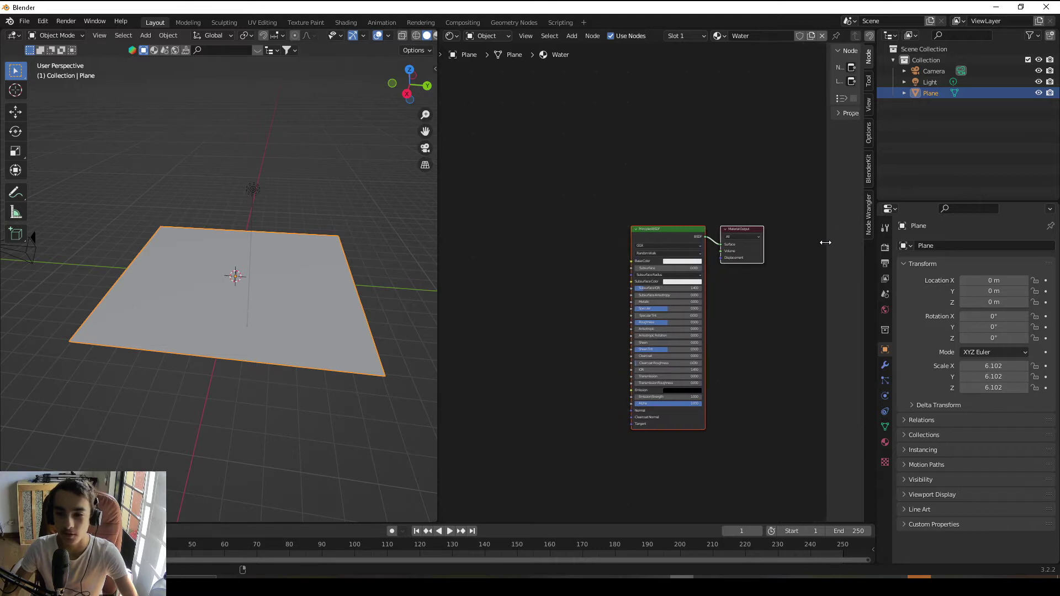
middle_click_drag(703, 258, 767, 256)
left_click(621, 229)
middle_click_drag(675, 227, 627, 239)
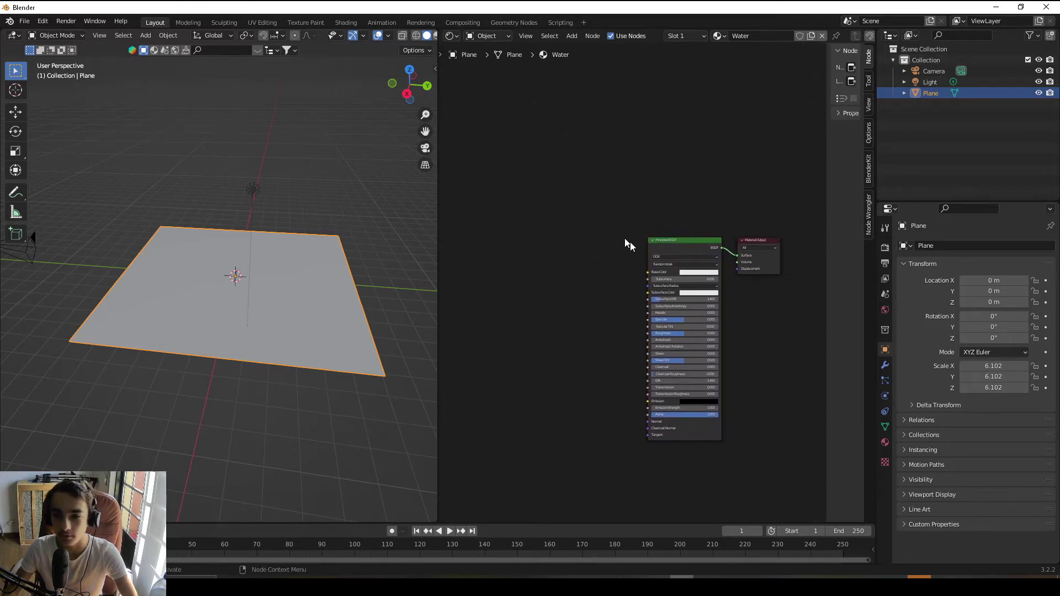
scroll(663, 207, "up", 5)
middle_click_drag(662, 206, 638, 181)
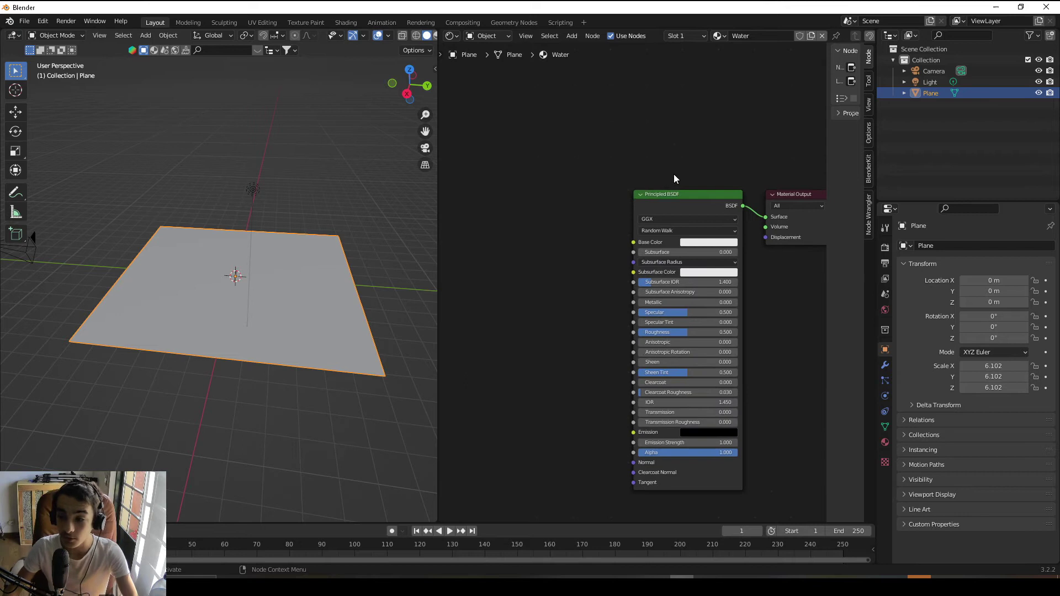
Step: Search the add-ons in the preferences for "Node" and check whether Node Wrangler is enabled
left_click(37, 21)
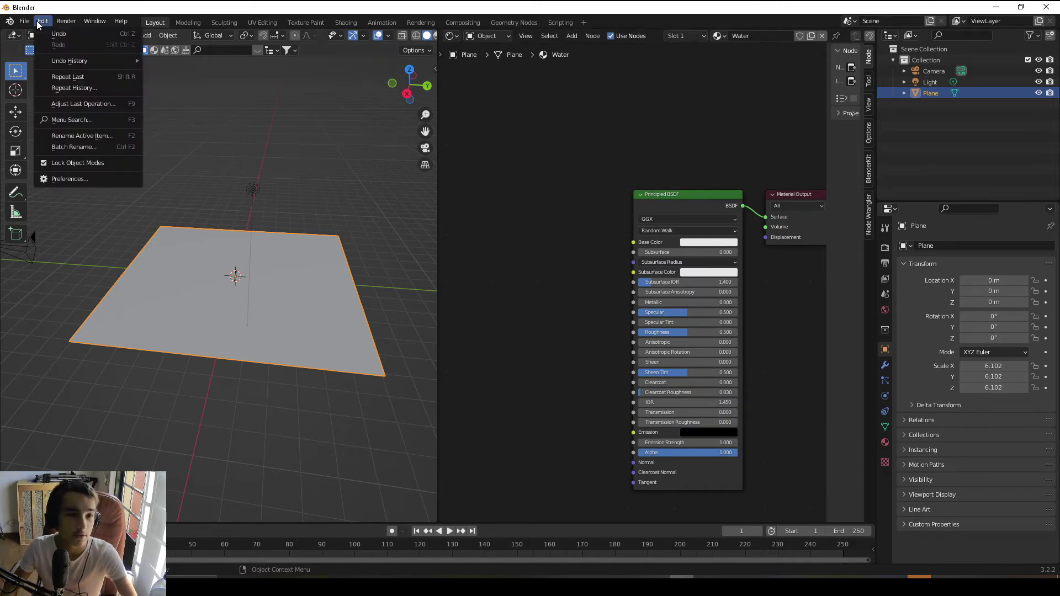
left_click(37, 21)
left_click(39, 20)
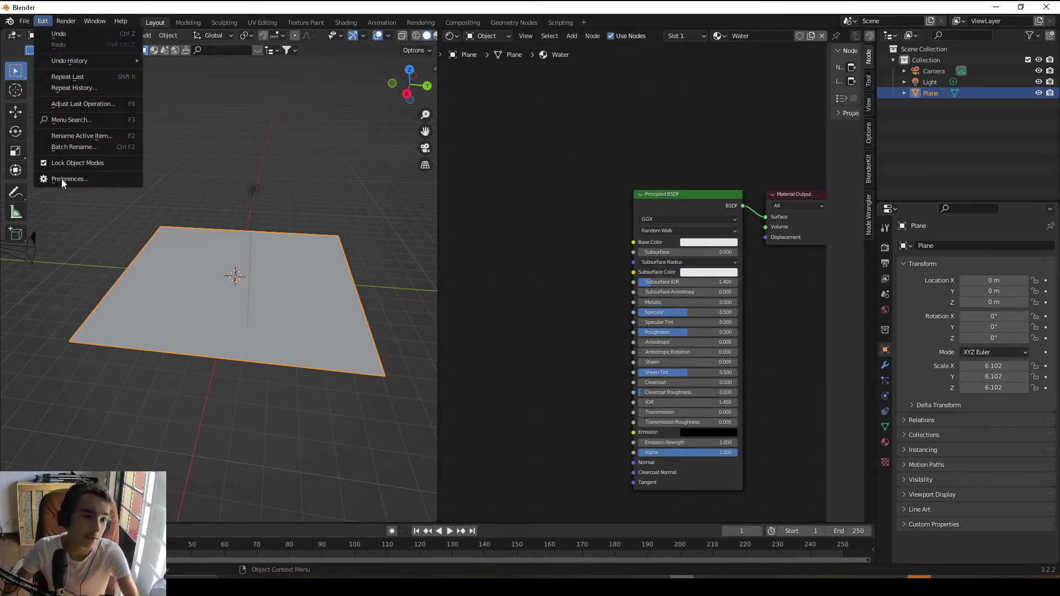
left_click(43, 22)
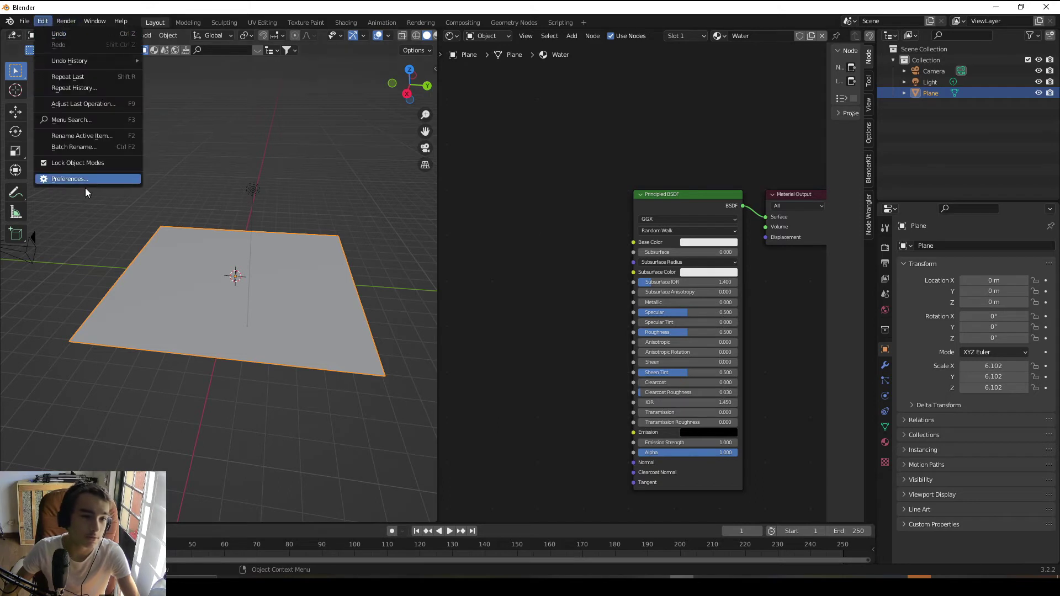
left_click(85, 188)
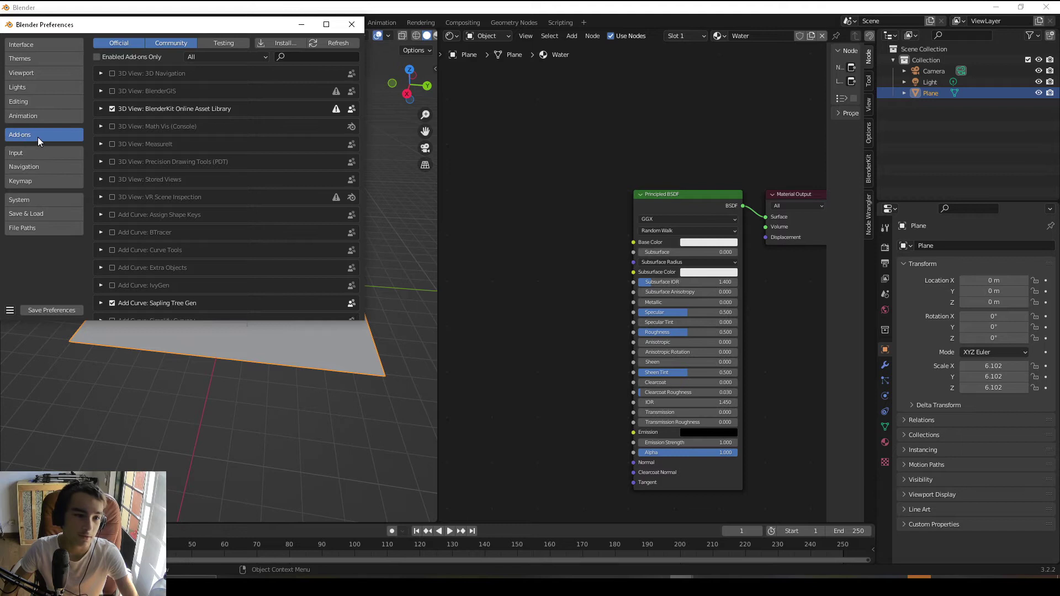
left_click(310, 58)
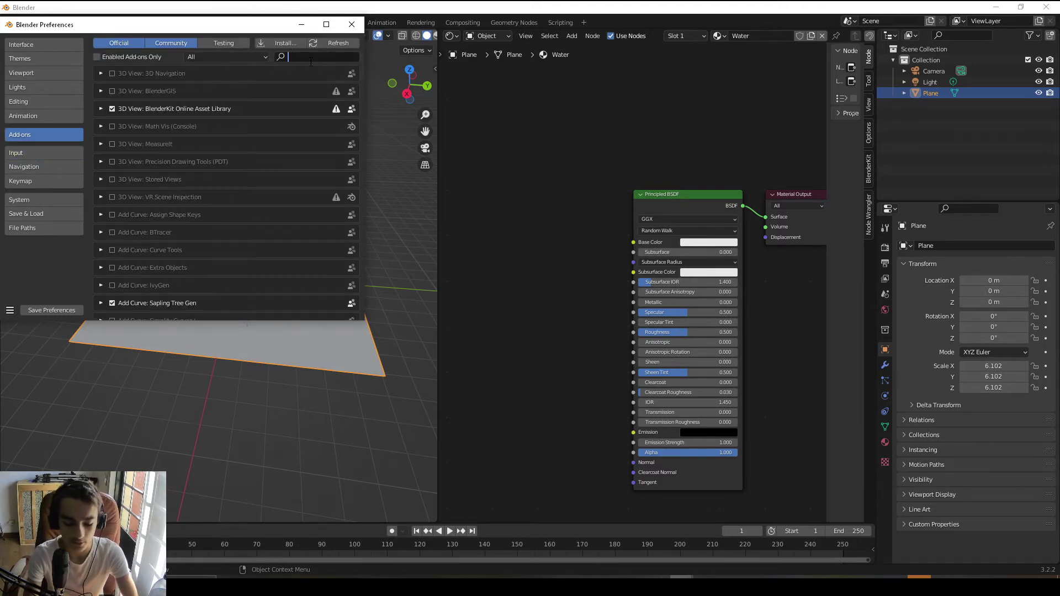
type("Node")
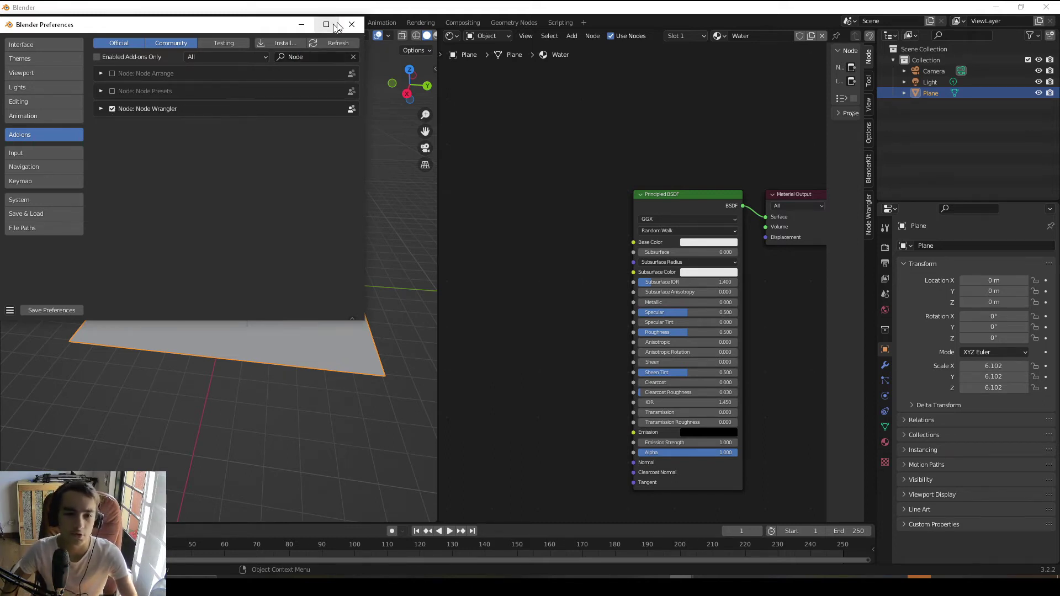
left_click(358, 24)
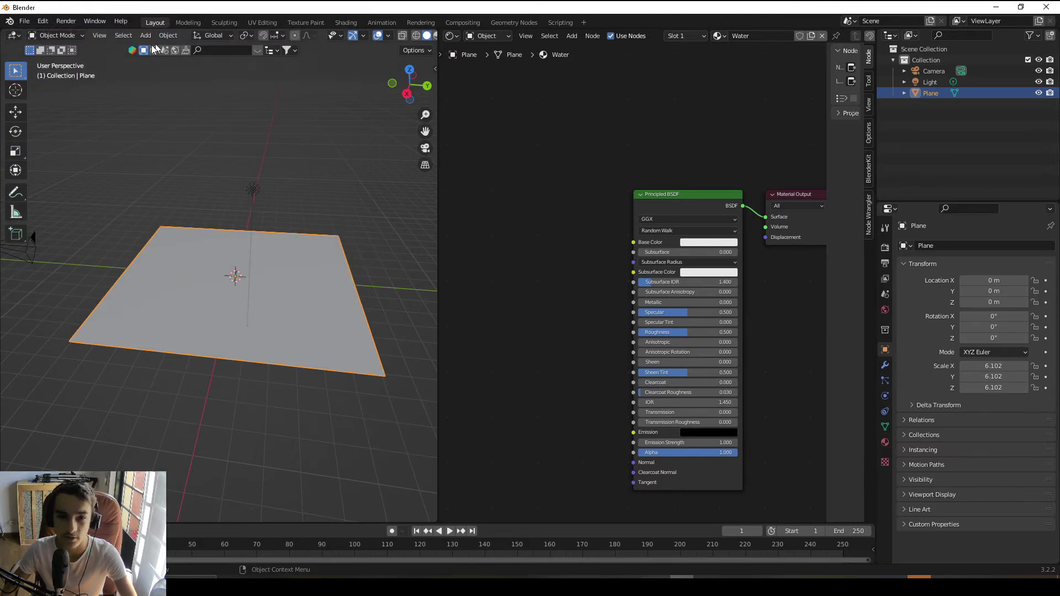
Step: Save the preferences with the Node Wrangler add-on enabled, and check the auto-save option
left_click(43, 22)
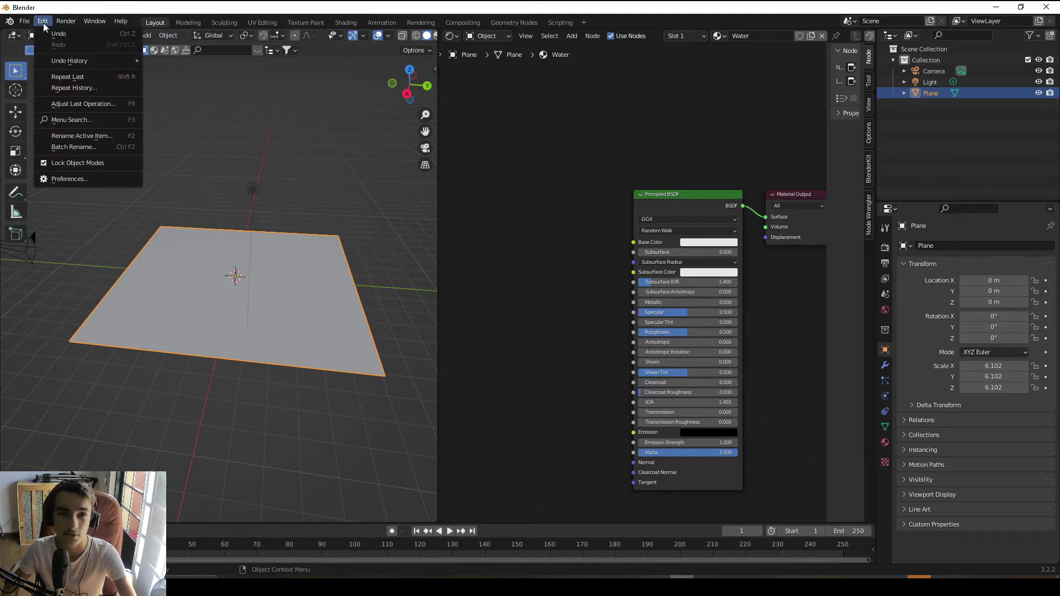
left_click(97, 181)
left_click(48, 312)
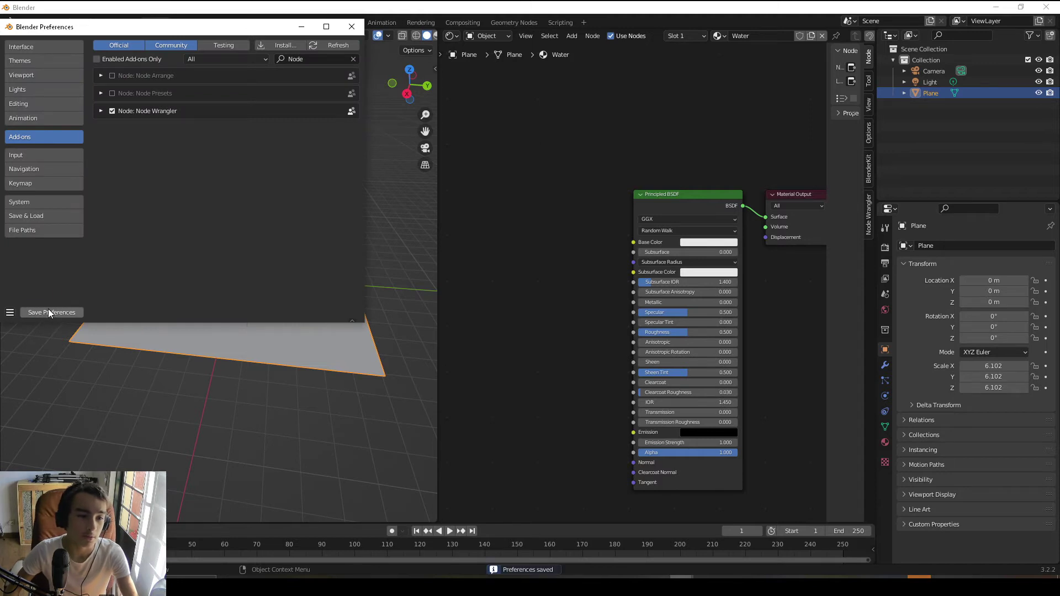
left_click(10, 312)
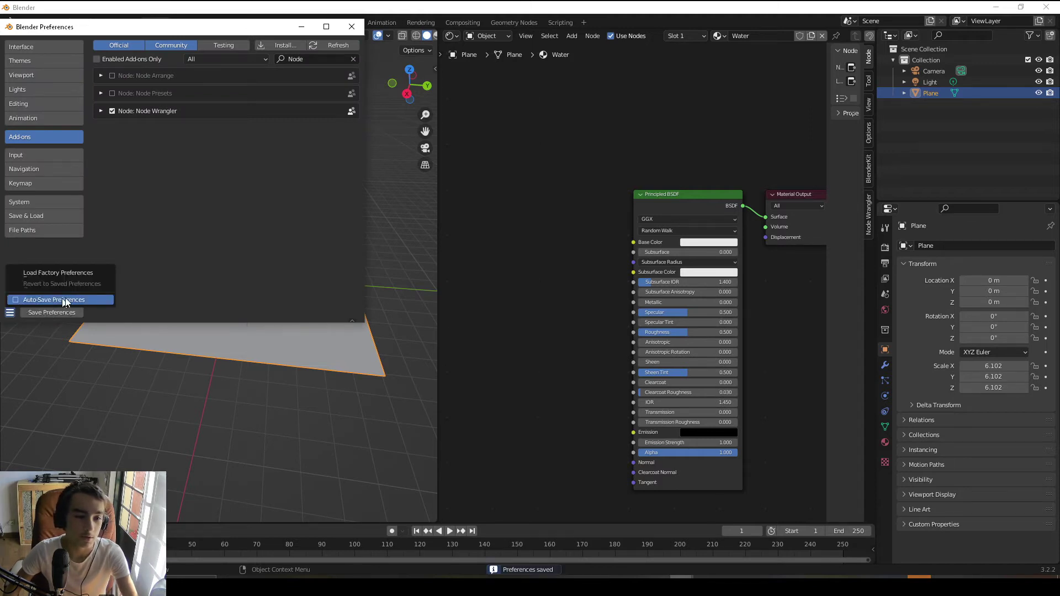
left_click(349, 29)
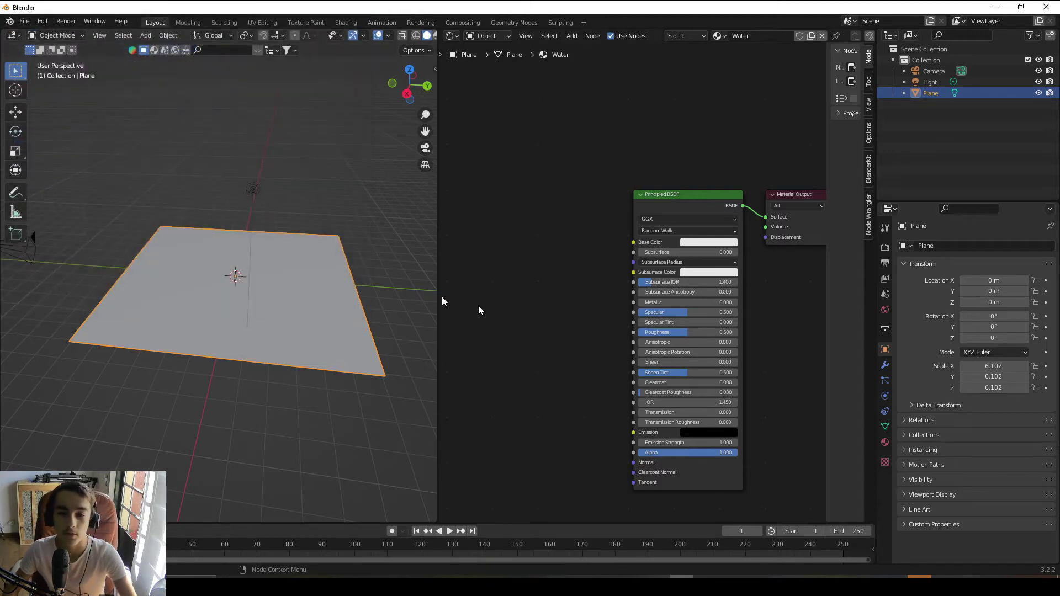
Step: Set the Base Color of the Water material's Principled BSDF node to black
scroll(530, 265, "up", 2)
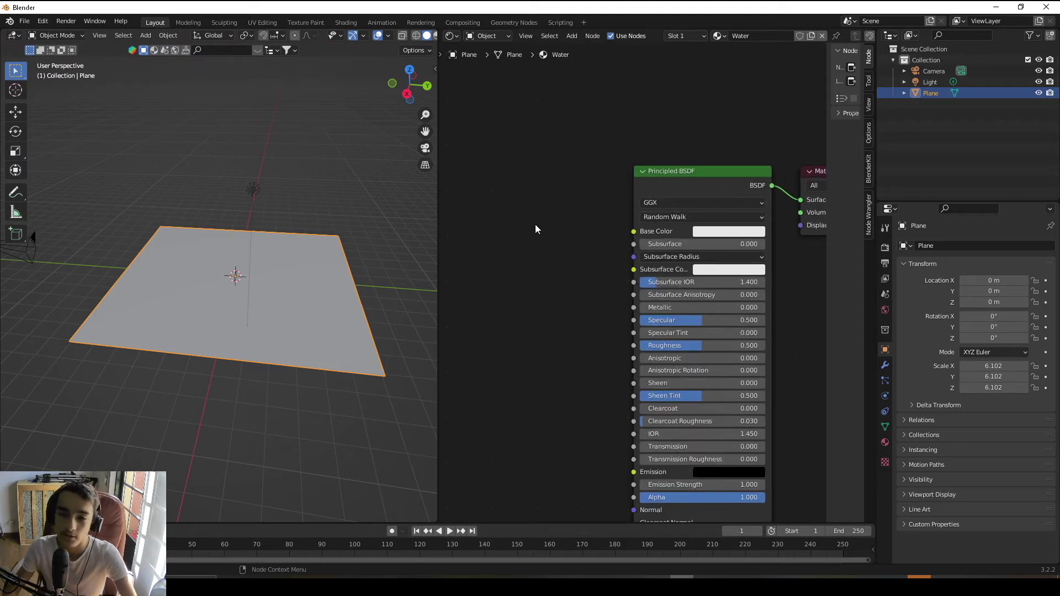
right_click(552, 277)
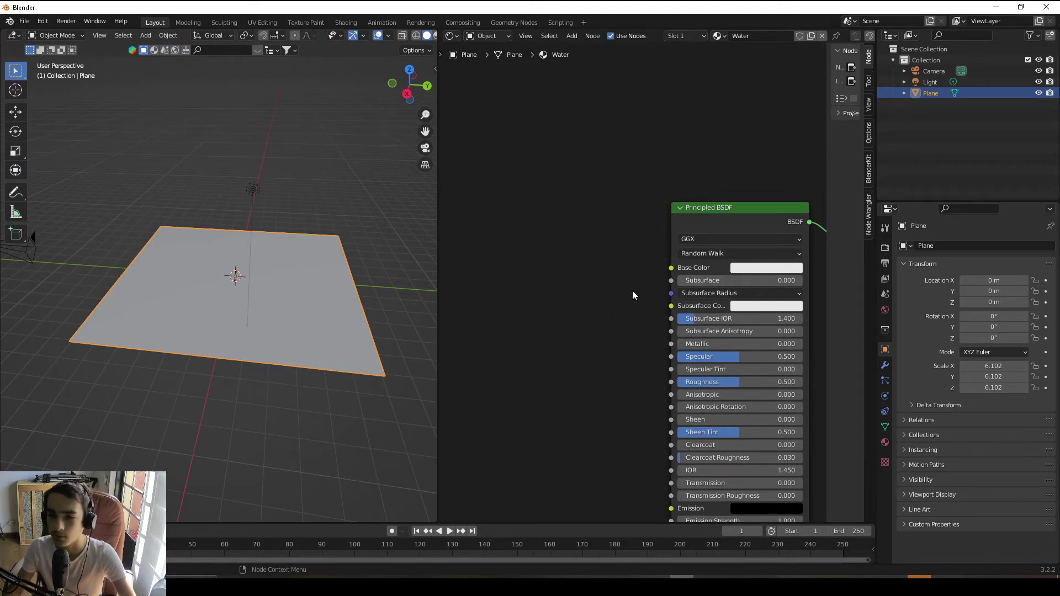
middle_click_drag(630, 287, 575, 288)
left_click(741, 268)
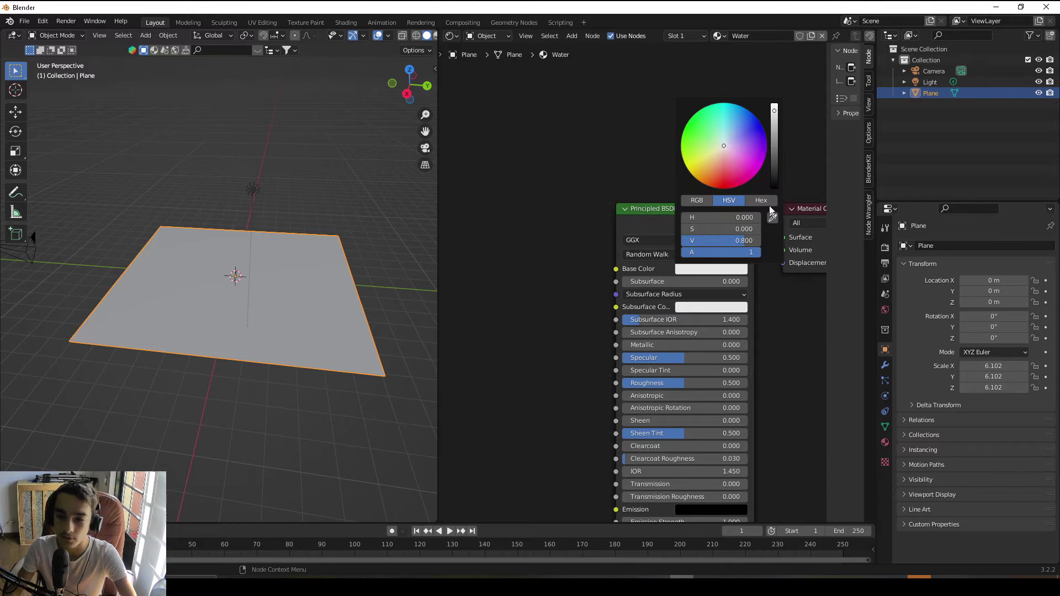
left_click_drag(774, 168, 775, 193)
Step: Show the 3D viewport in Material Preview shading and widen it enough to reveal all its shading modes
key("z")
key("z")
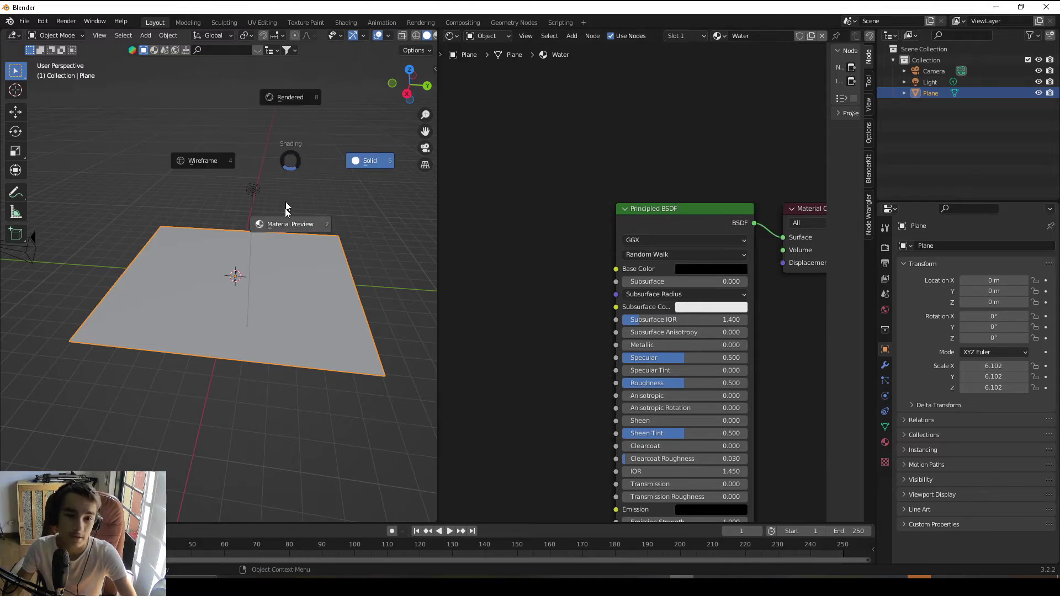
left_click(285, 210)
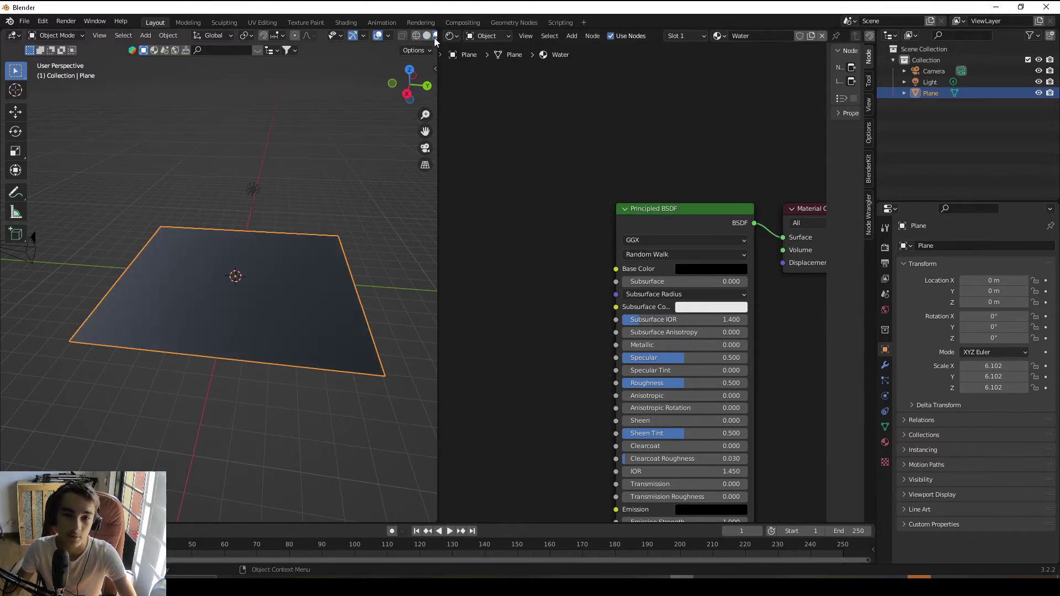
left_click_drag(436, 52, 470, 77)
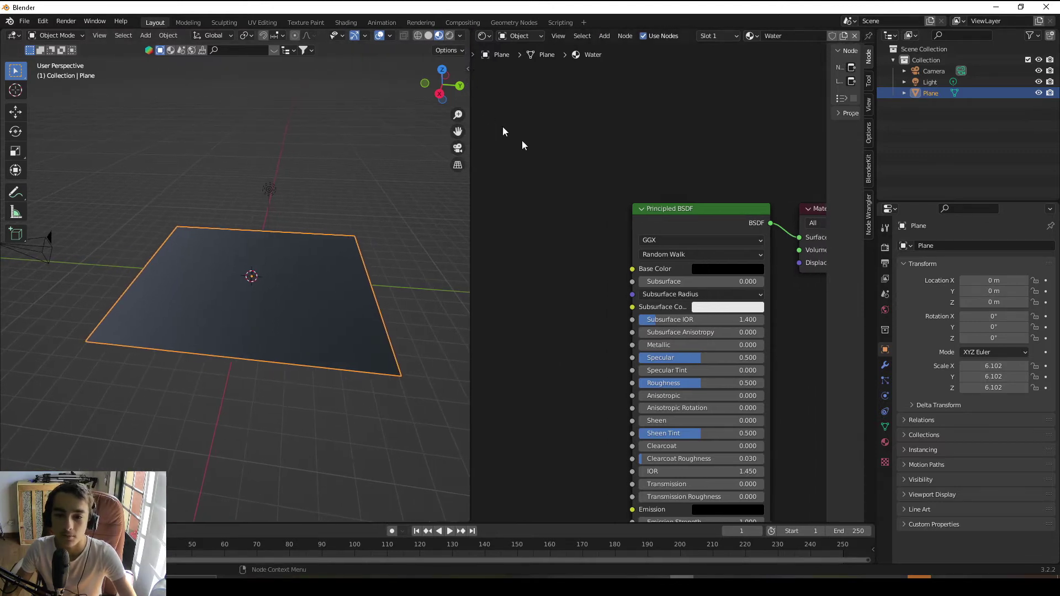
Step: Try a saturated blue and a pure white Base Color on the Principled BSDF node, and return it to black
left_click(713, 270)
left_click(791, 106)
left_click(772, 119)
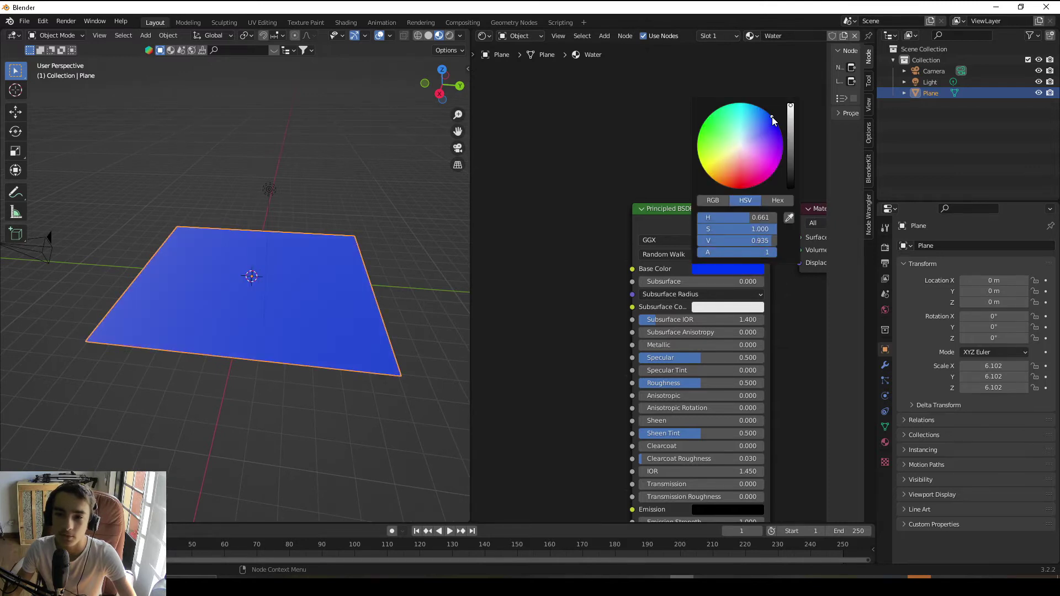
left_click(766, 114)
left_click_drag(767, 115, 792, 114)
left_click_drag(747, 216, 698, 229)
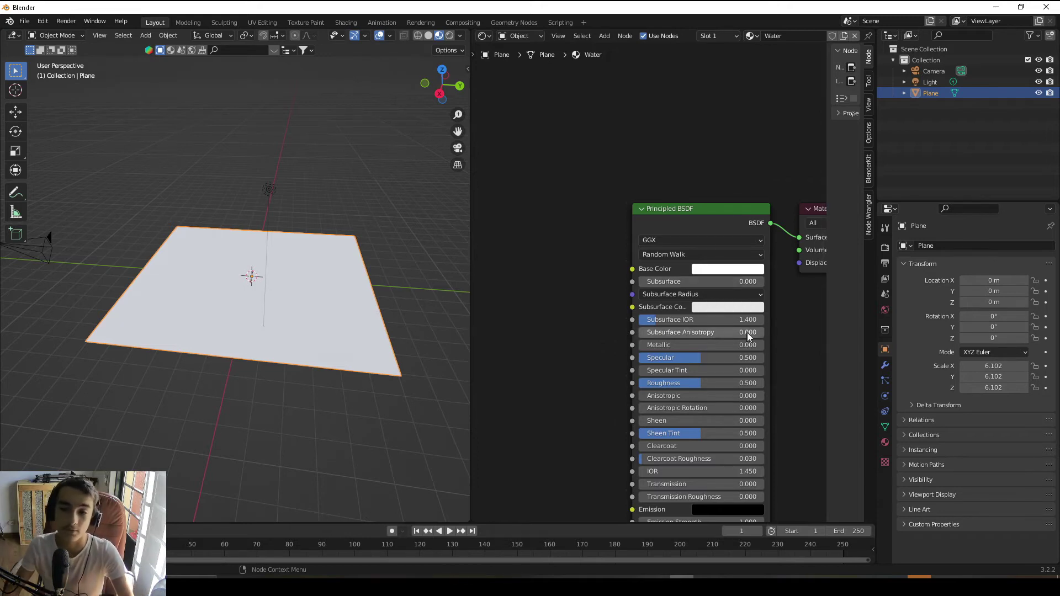
left_click(734, 270)
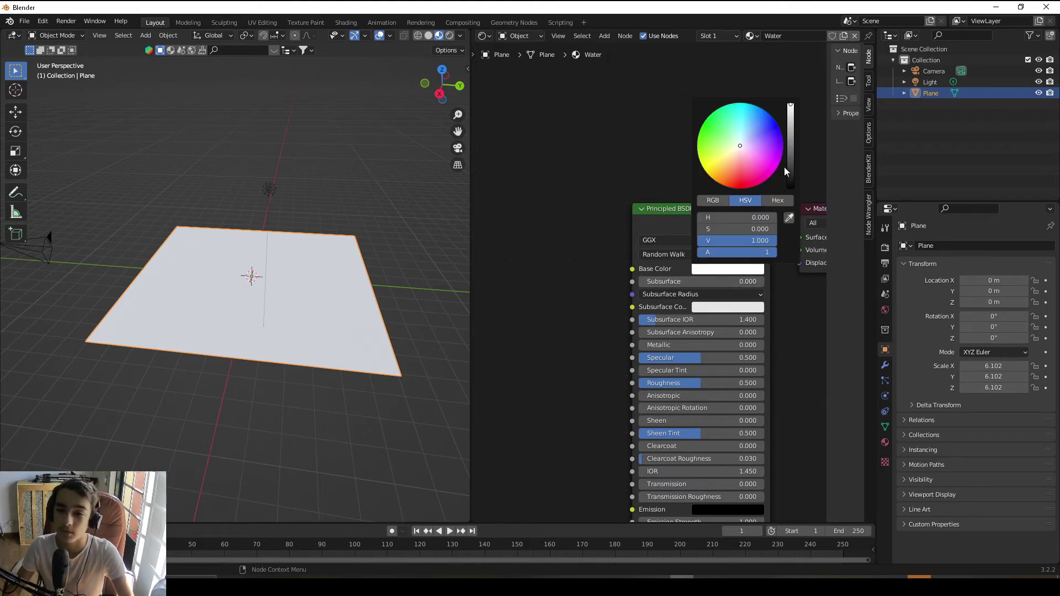
left_click_drag(794, 167, 791, 182)
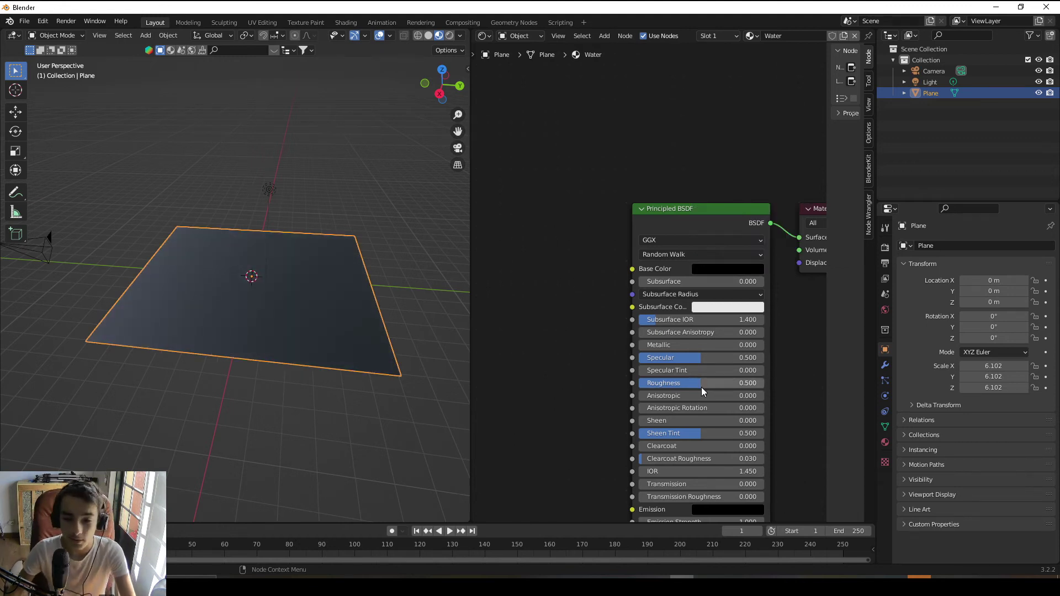
Step: Check the black Base Color's hex value on the Principled BSDF node and set its Roughness to 0
left_click(728, 267)
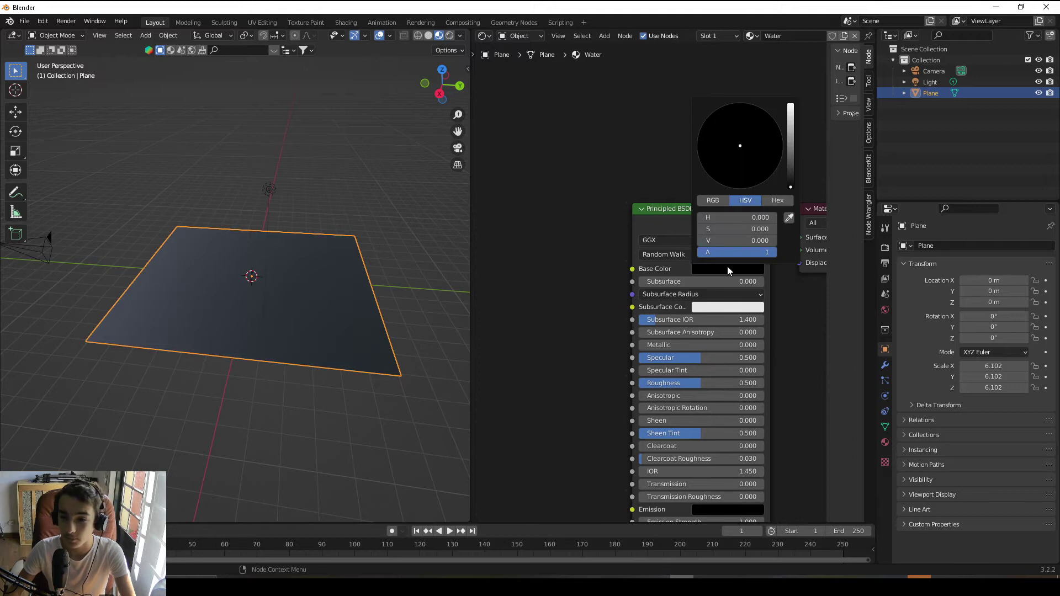
left_click(778, 200)
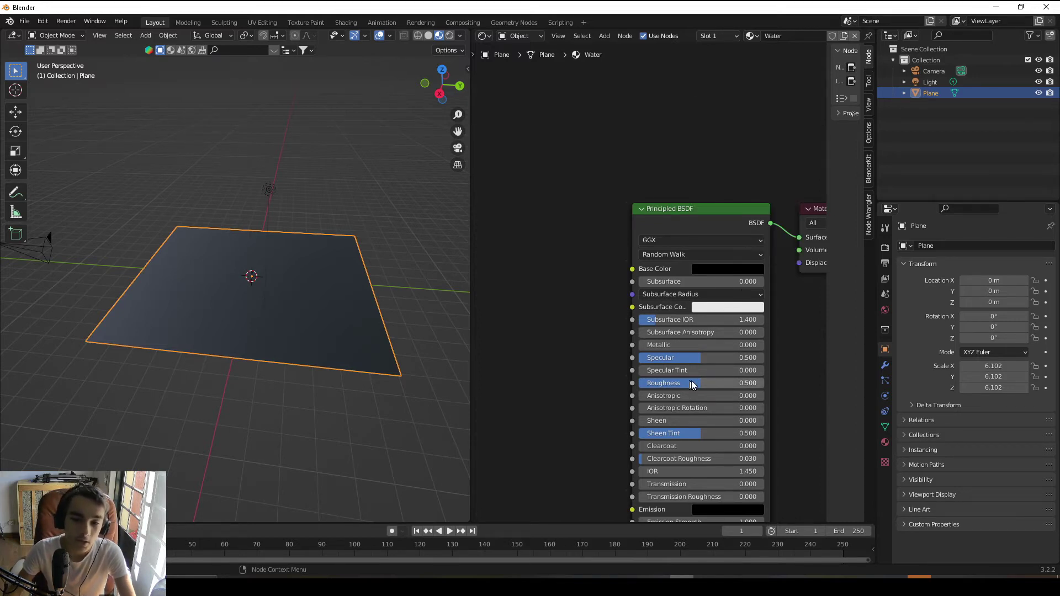
left_click_drag(713, 382, 651, 385)
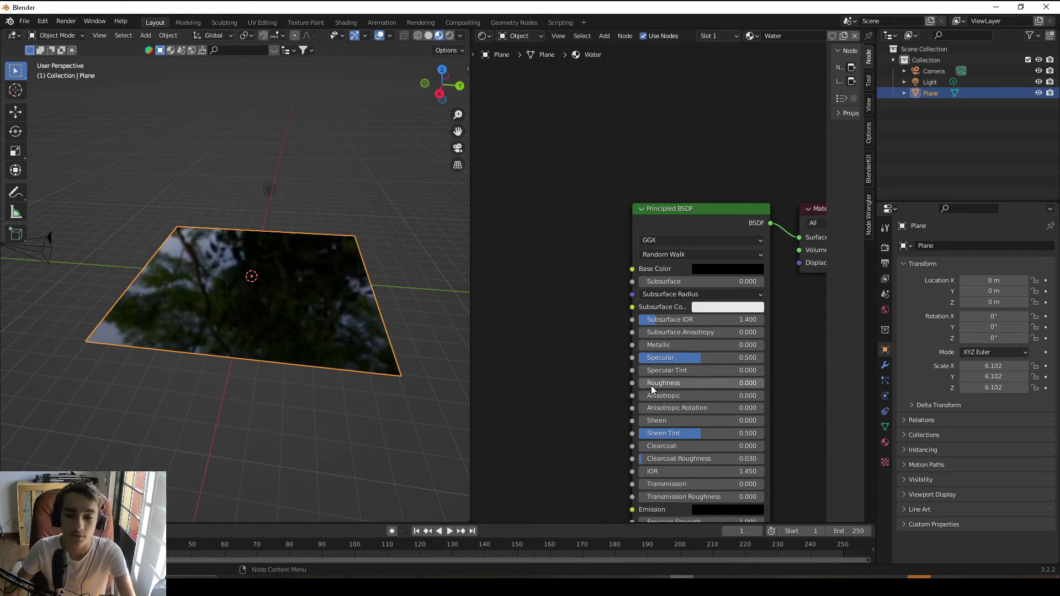
scroll(253, 281, "up", 4)
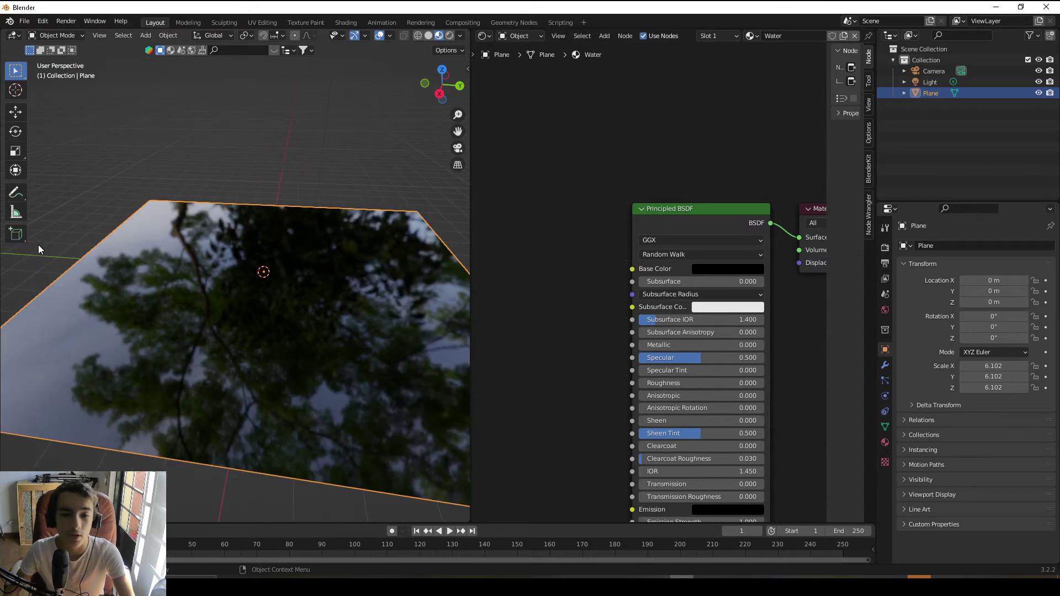
middle_click_drag(253, 280, 202, 171)
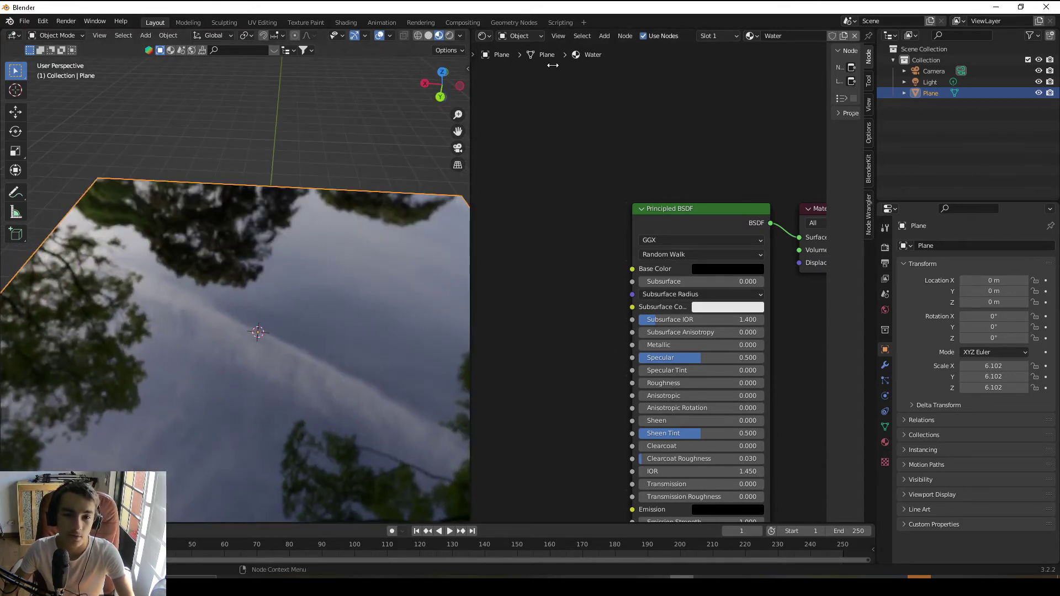
Step: Check which HDRI lights the Material Preview and inspect its reflections on the plane from several angles
left_click(459, 36)
left_click(446, 123)
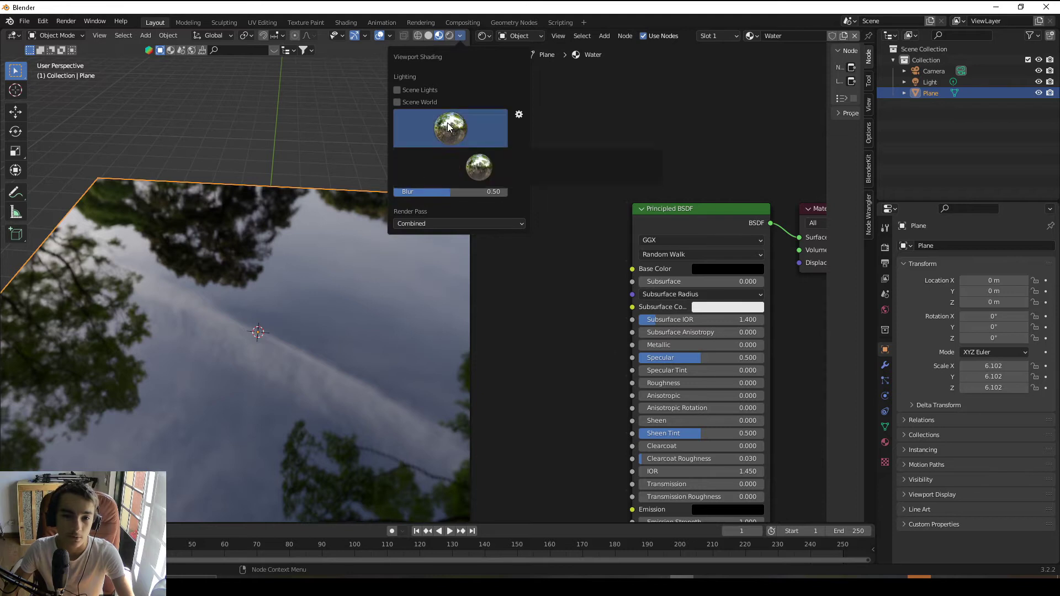
left_click(447, 123)
left_click(446, 124)
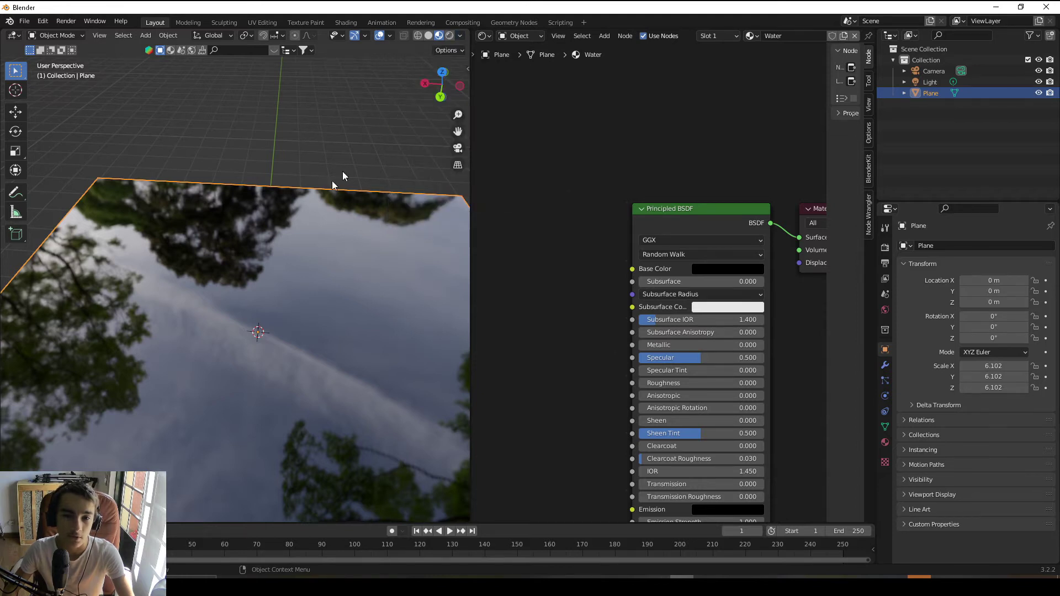
middle_click_drag(310, 346, 374, 194)
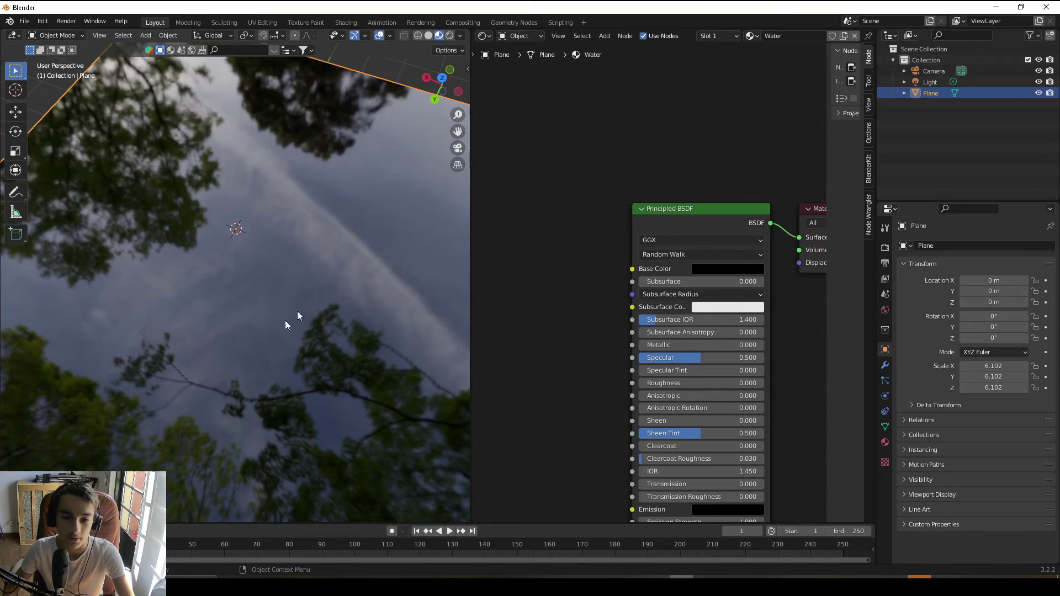
middle_click_drag(294, 315, 343, 279)
middle_click_drag(348, 326, 190, 222)
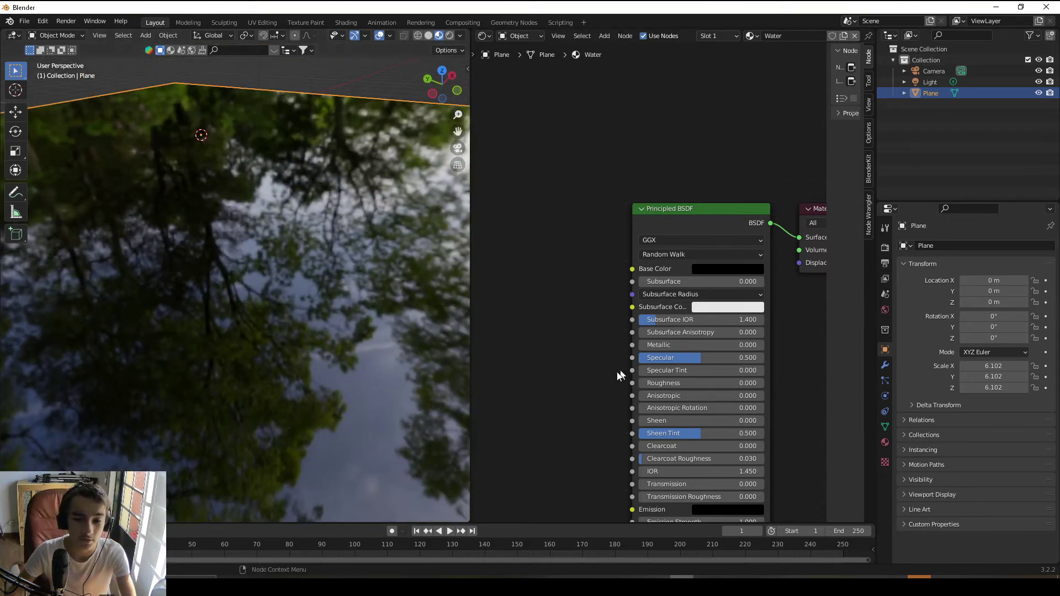
Step: Add a Noise Texture node beside the Principled BSDF node of the Water material
middle_click_drag(622, 372, 690, 303)
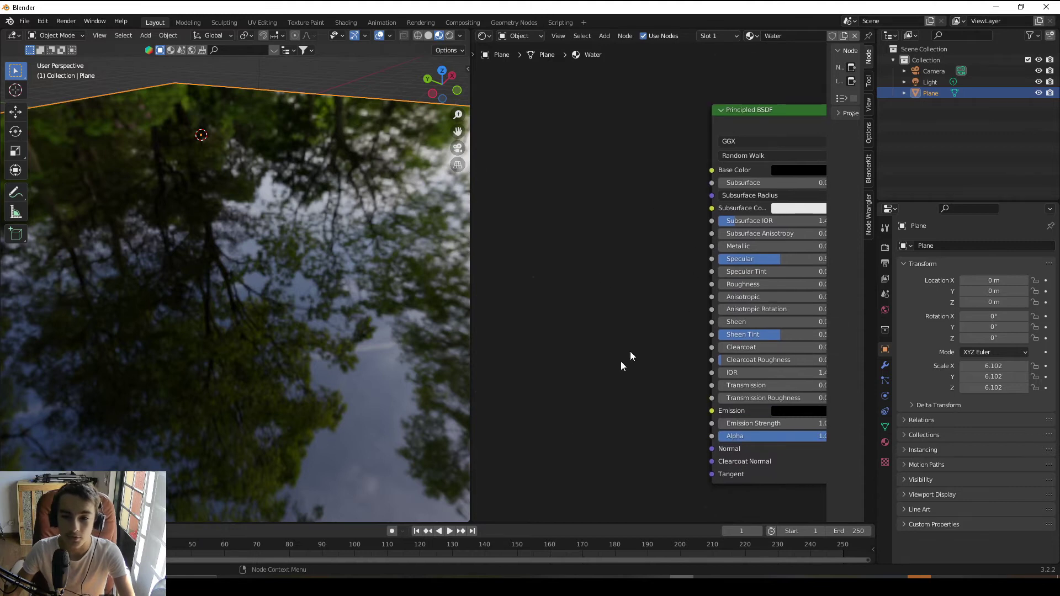
middle_click_drag(568, 425, 593, 374)
middle_click_drag(660, 378, 644, 372)
key("shift+a")
left_click(604, 309)
left_click(604, 309)
key("shift+a")
left_click(604, 309)
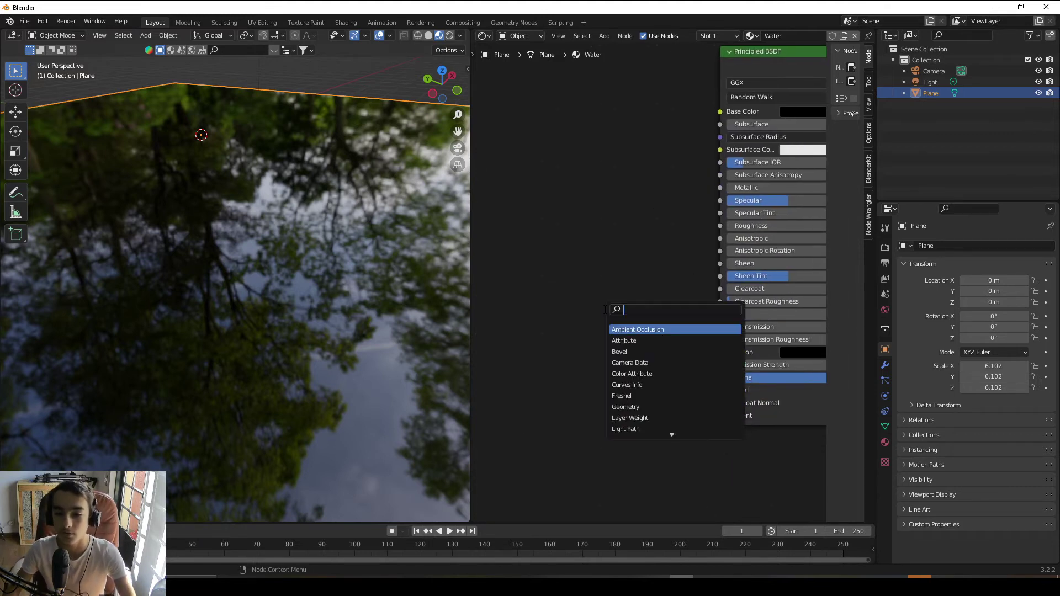
type("n")
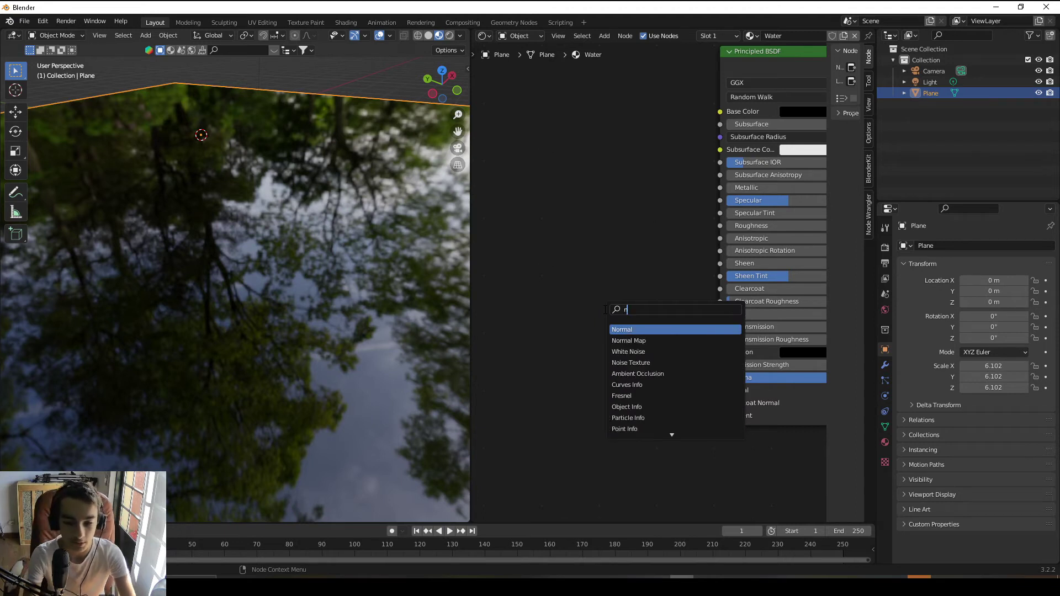
key("BackSpace")
type("nose")
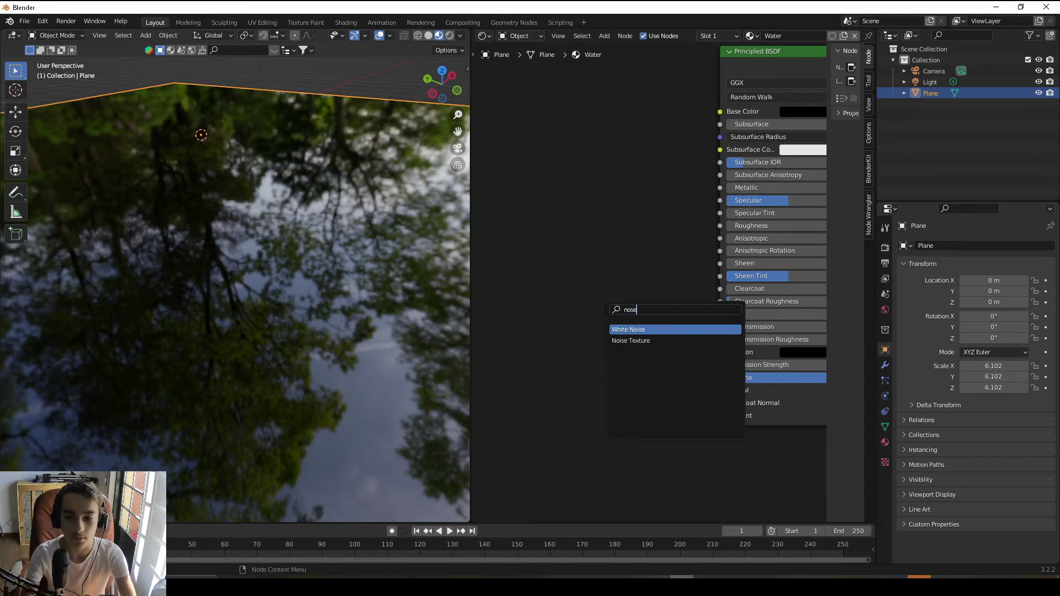
key("Down")
key("Return")
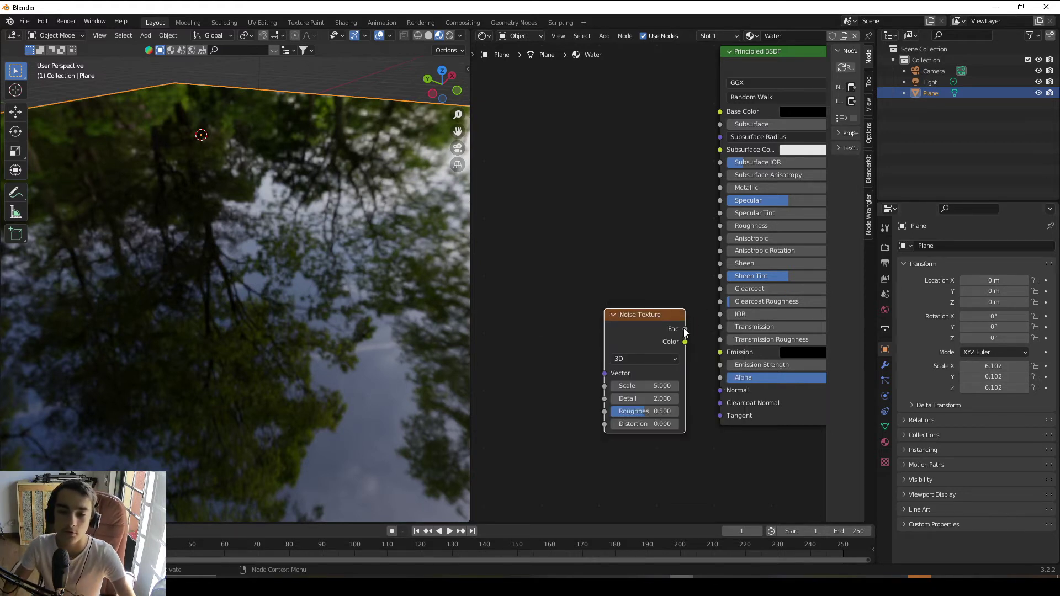
left_click_drag(684, 330, 694, 354)
key("Escape")
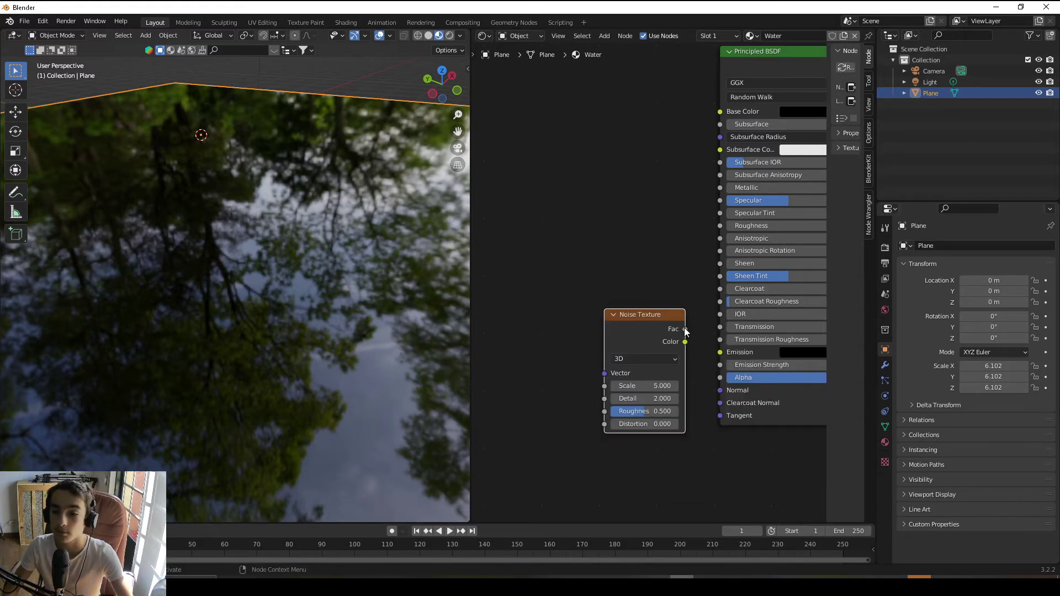
Step: Move the Noise Texture node farther from the Principled BSDF node to leave space between them
mouse_move(344, 359)
middle_mouse_down()
mouse_move(340, 310)
mouse_move(341, 339)
middle_mouse_up()
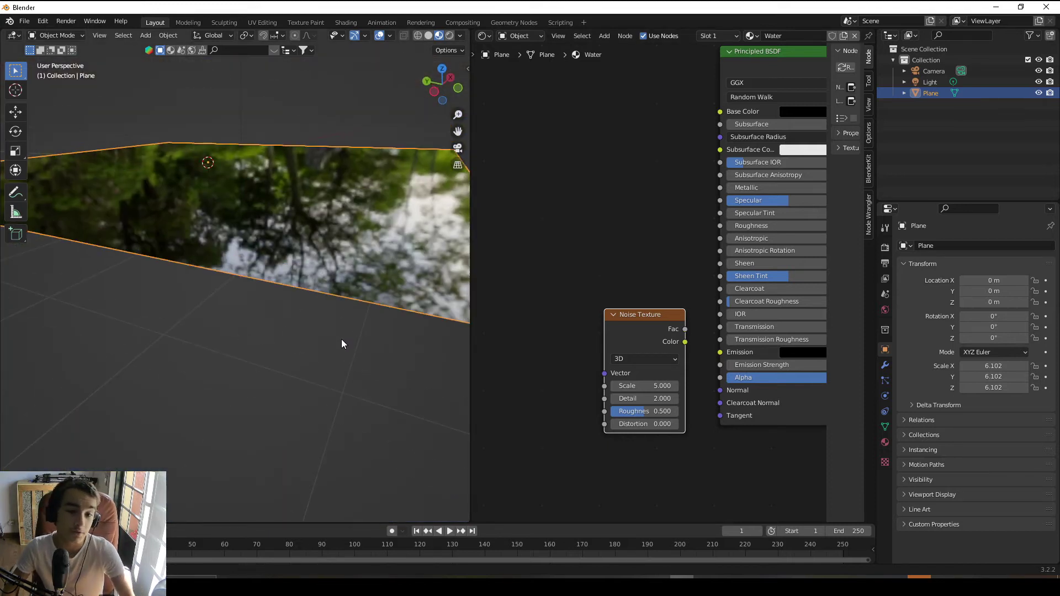
middle_click_drag(340, 282, 393, 284)
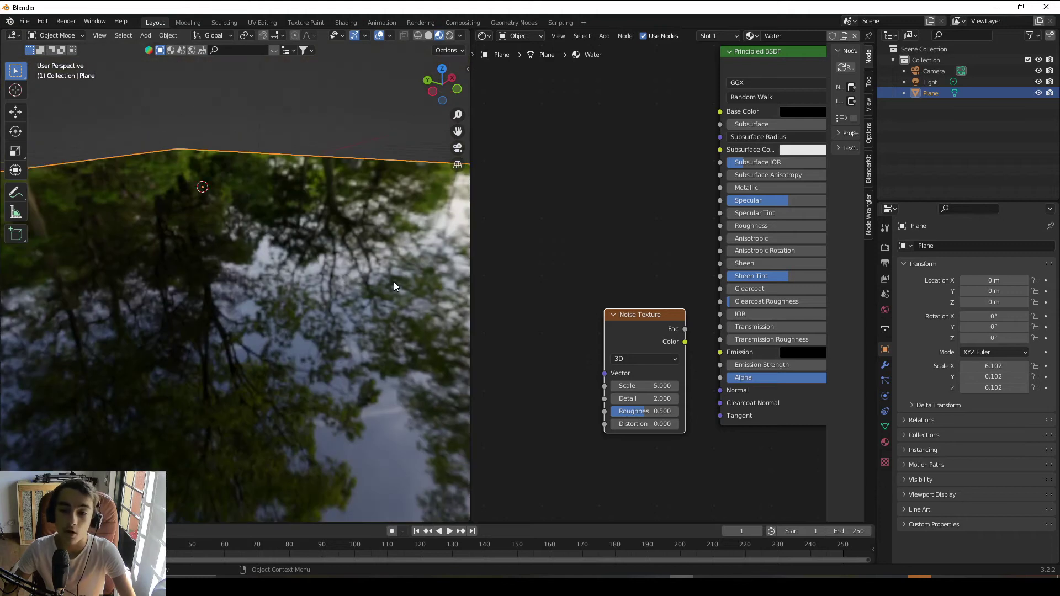
left_click_drag(754, 327, 729, 327)
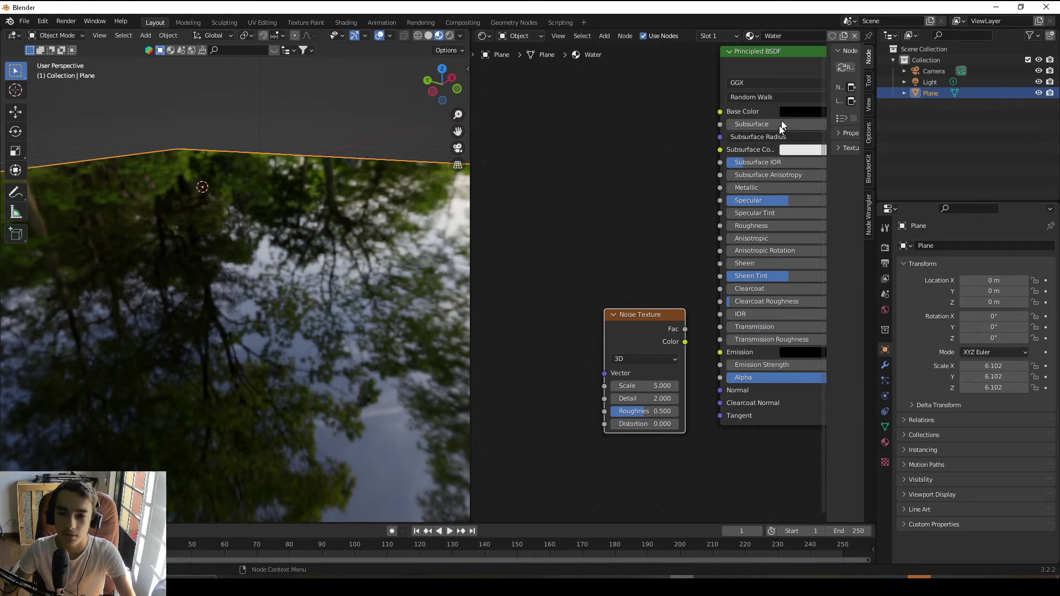
scroll(332, 345, "up", 1)
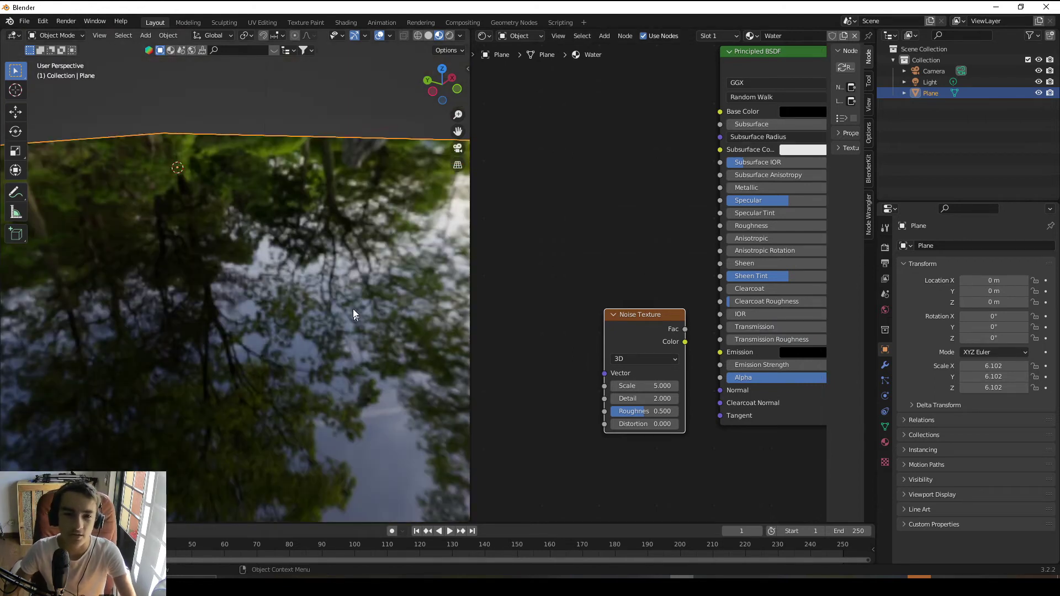
left_click_drag(656, 328, 595, 353)
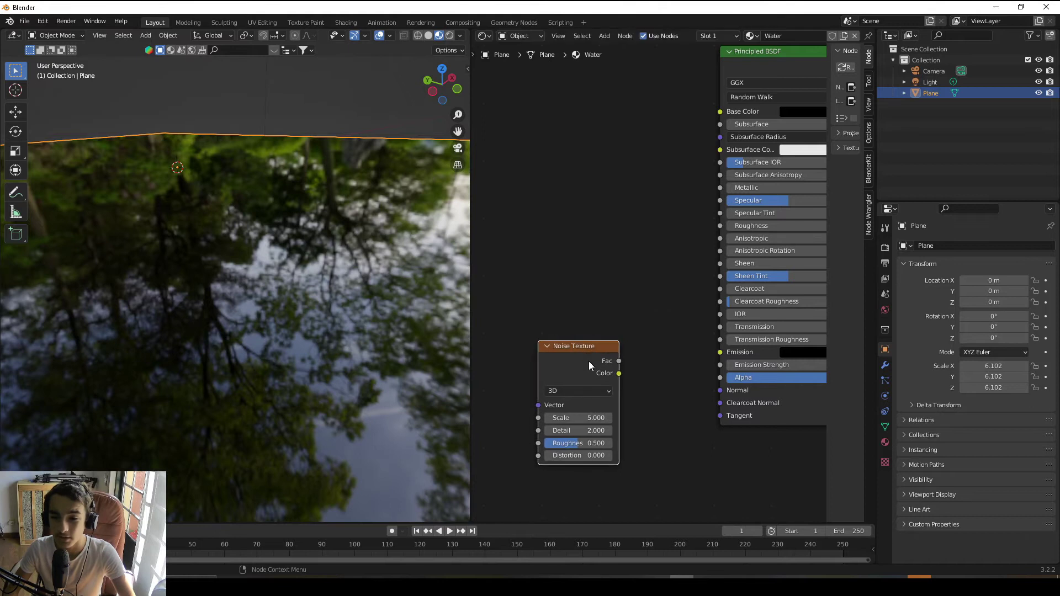
left_click_drag(596, 358, 606, 364)
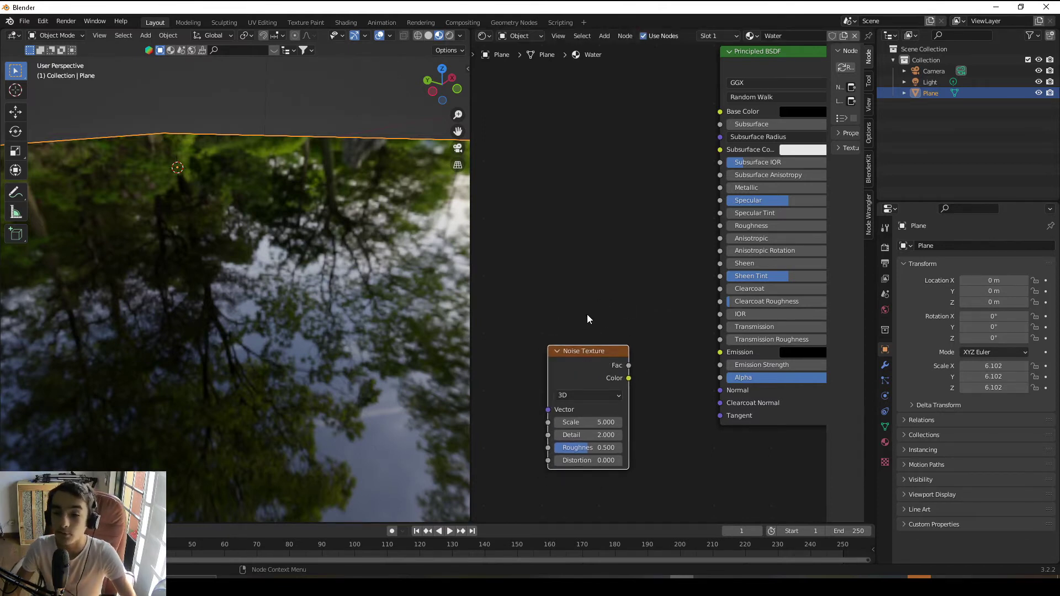
Step: Preview the Noise Texture directly on the plane, and switch the material output back to the Principled BSDF node
left_click(572, 362, "ctrl+shift")
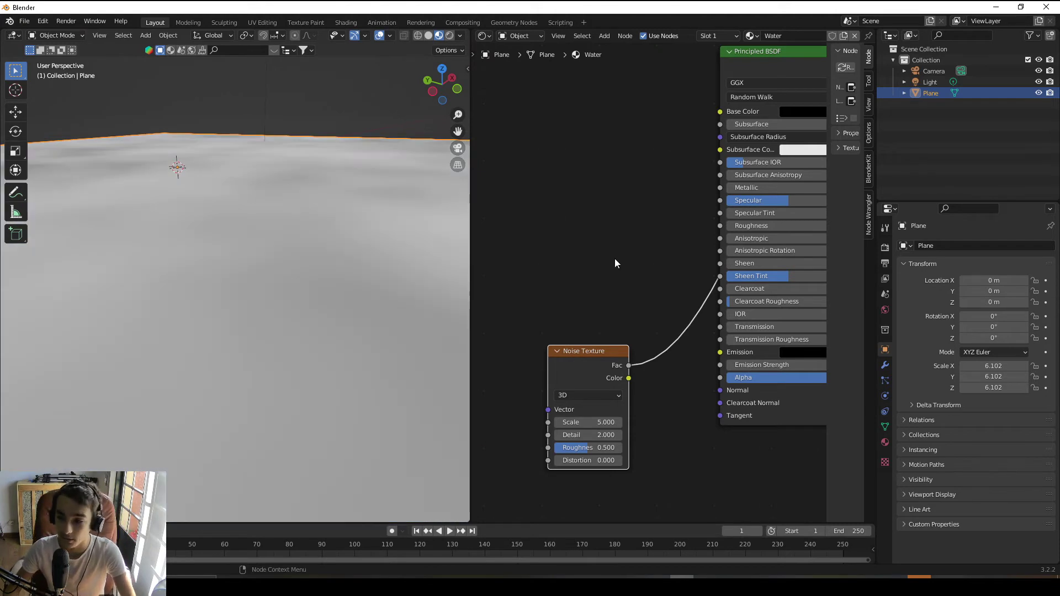
scroll(601, 366, "down", 4)
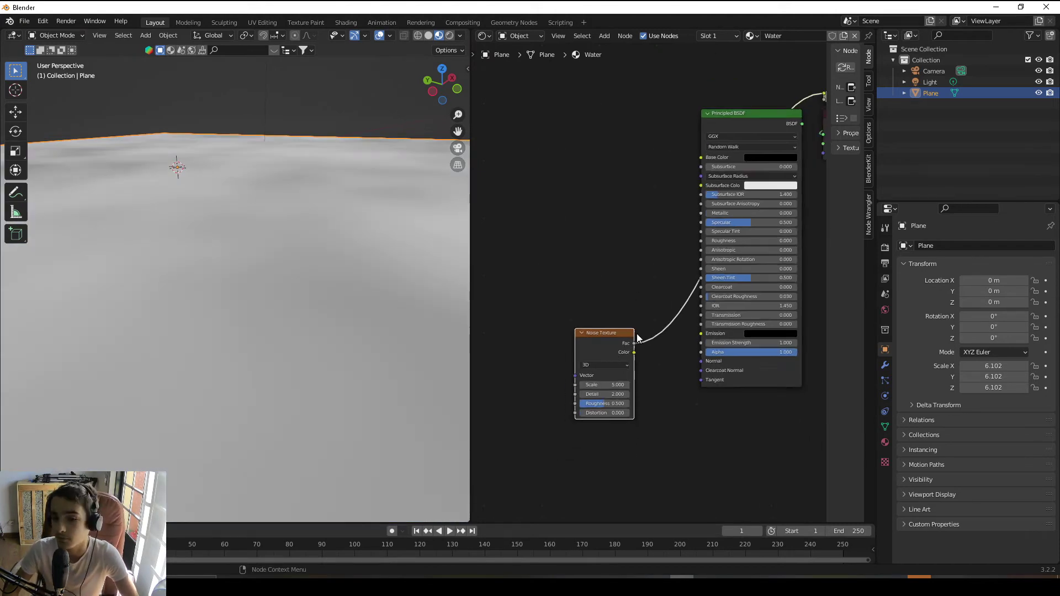
middle_click_drag(639, 339, 656, 380)
scroll(652, 387, "up", 3)
scroll(287, 237, "down", 5)
mouse_move(285, 237)
middle_mouse_down()
mouse_move(186, 260)
mouse_move(290, 265)
mouse_move(278, 254)
middle_mouse_up()
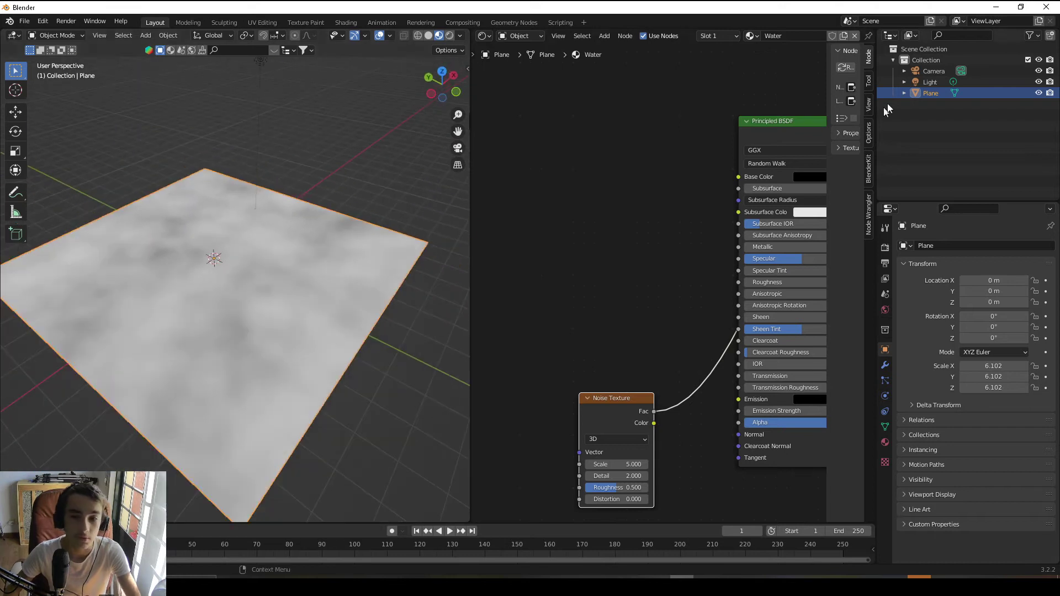
left_click(783, 123, "ctrl+shift")
middle_click_drag(644, 191, 596, 224)
scroll(651, 238, "down", 3)
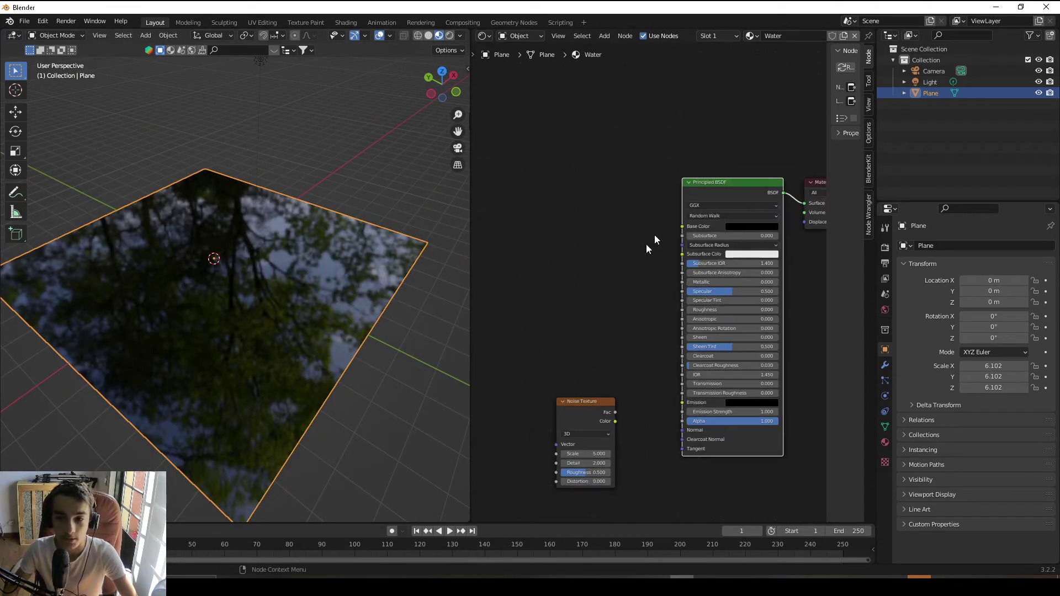
Step: Connect the Noise Texture's Fac output to the Normal input of the Principled BSDF node
middle_click_drag(607, 351, 643, 303)
scroll(646, 299, "up", 3)
left_click_drag(648, 388, 736, 409)
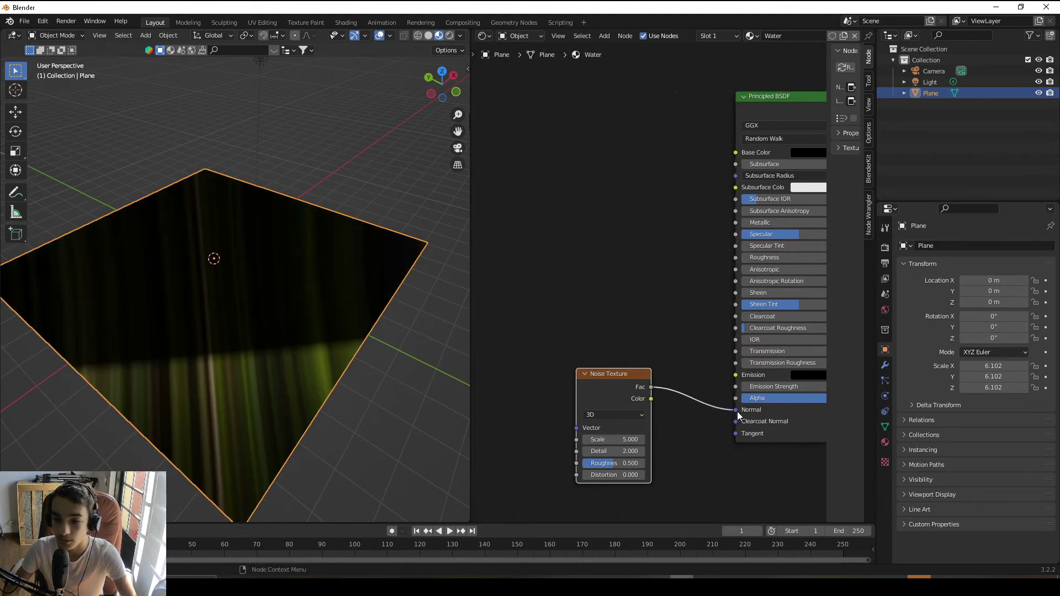
mouse_move(416, 317)
middle_mouse_down()
mouse_move(262, 286)
mouse_move(395, 301)
middle_mouse_up()
key("shift+a")
left_click(631, 279)
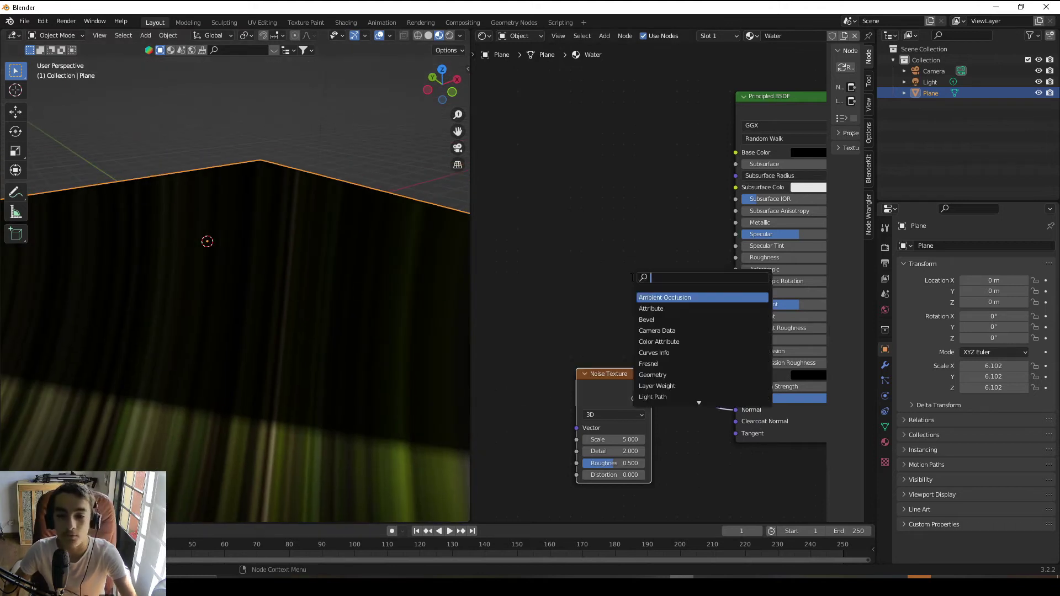
key("Escape")
key("shift+a")
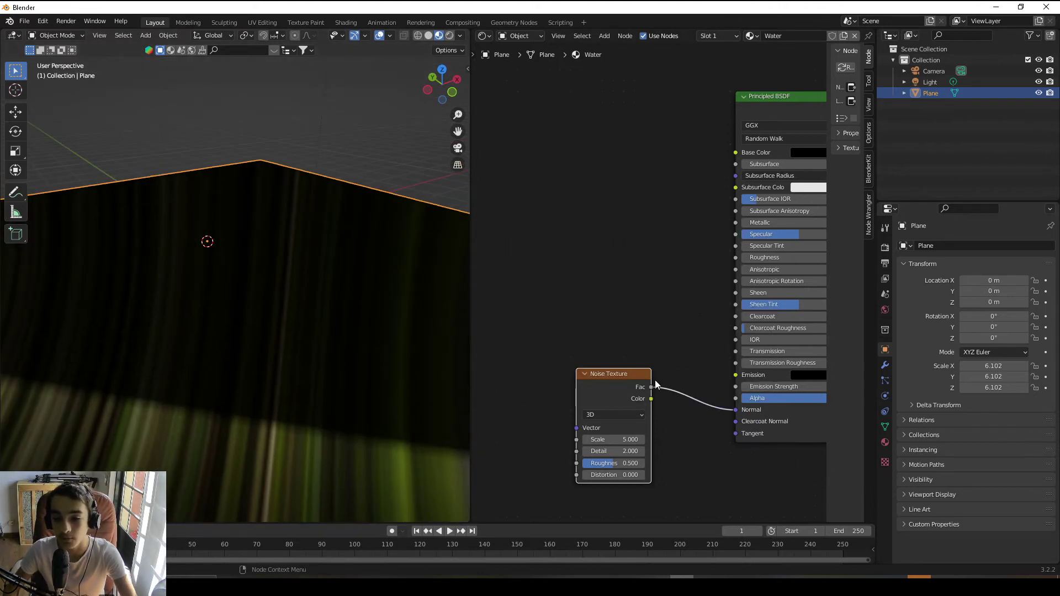
left_click_drag(652, 388, 677, 373)
left_click(650, 389)
key("Escape")
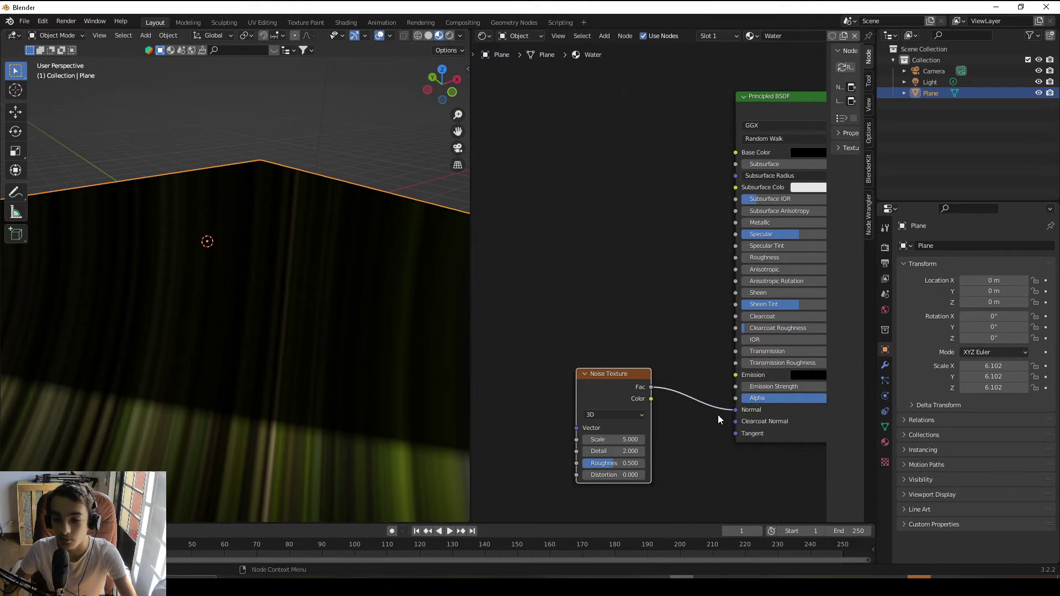
key("shift+a")
left_click(587, 335)
key("Escape")
Step: Insert a Bump node between the Noise Texture and Principled BSDF nodes, with the Fac output feeding its Height input
key("shift+a")
left_click(588, 335)
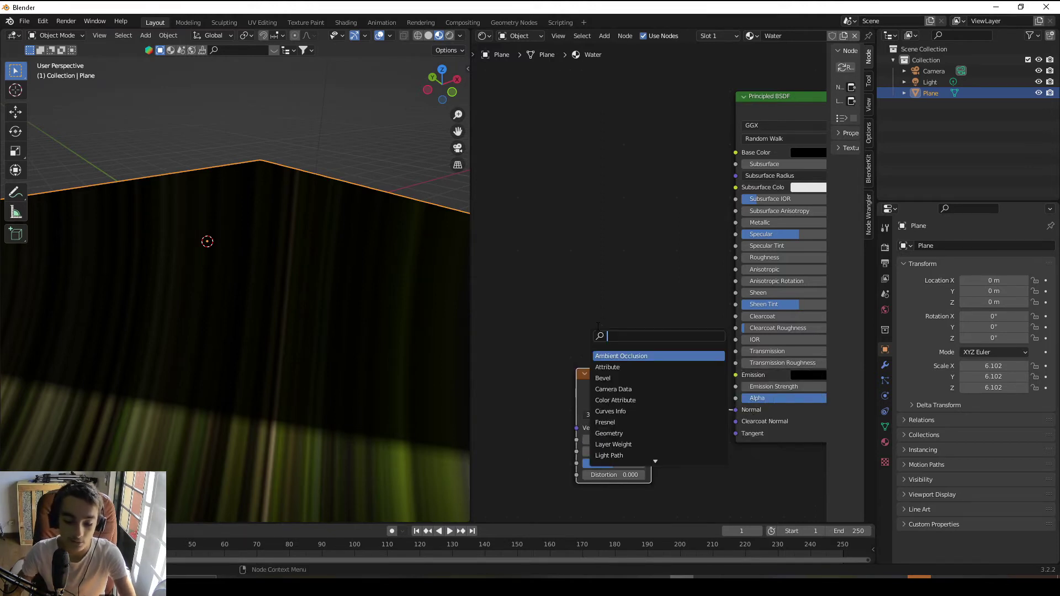
type("bump")
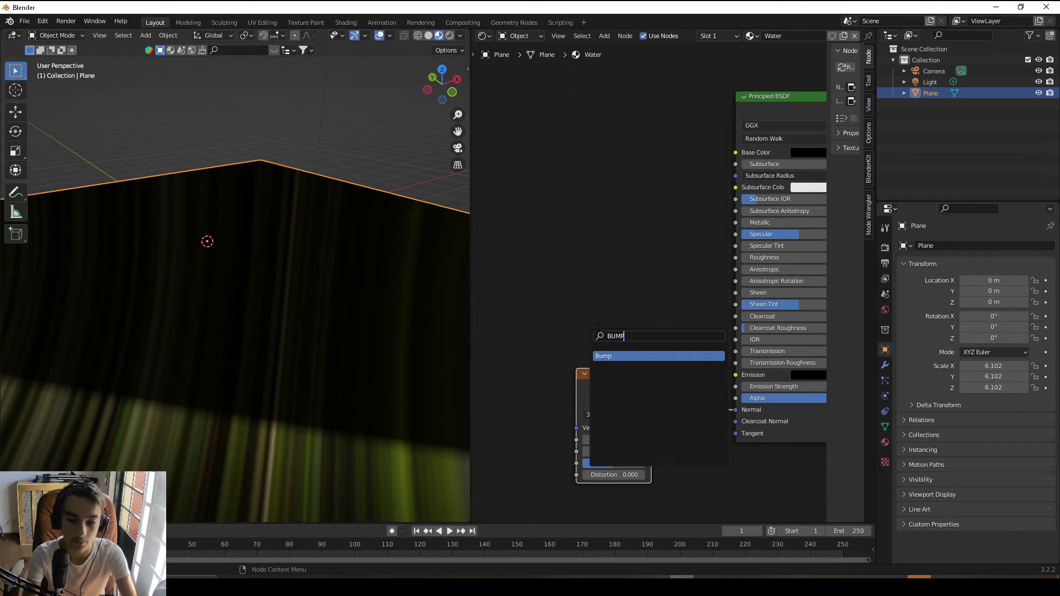
key("Return")
left_click(596, 326)
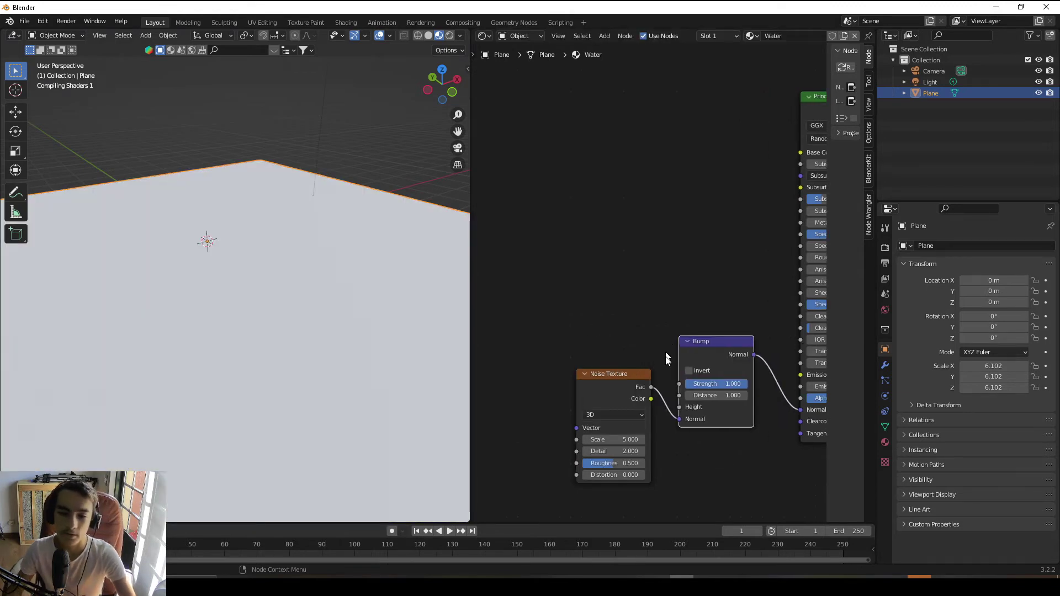
left_click_drag(694, 413, 694, 408)
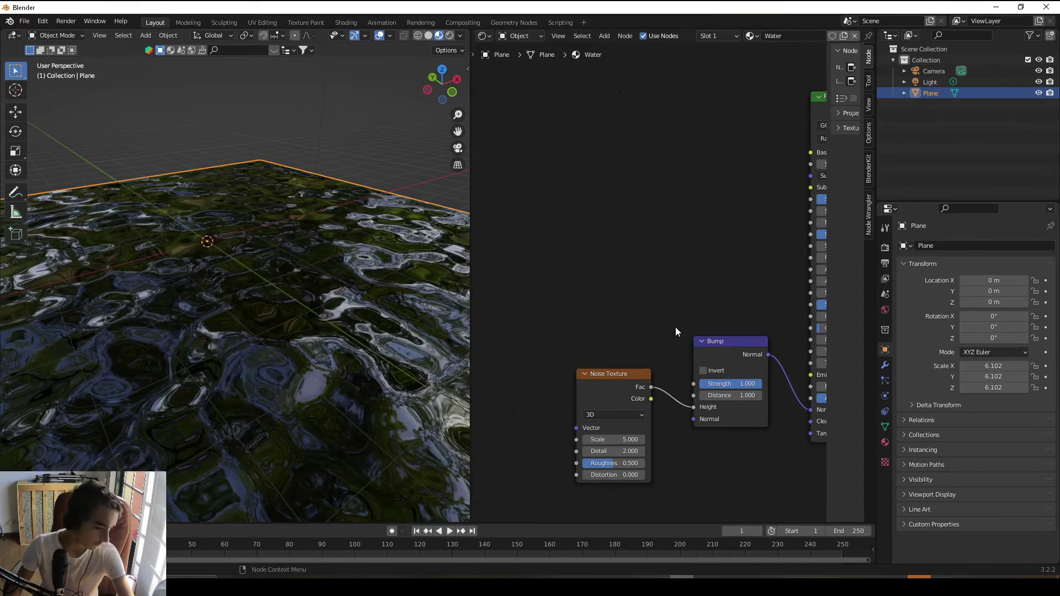
Step: Set the Bump node's Strength to 0.02 and inspect the softened ripples on the plane
middle_click_drag(675, 327, 612, 252)
scroll(665, 330, "up", 4)
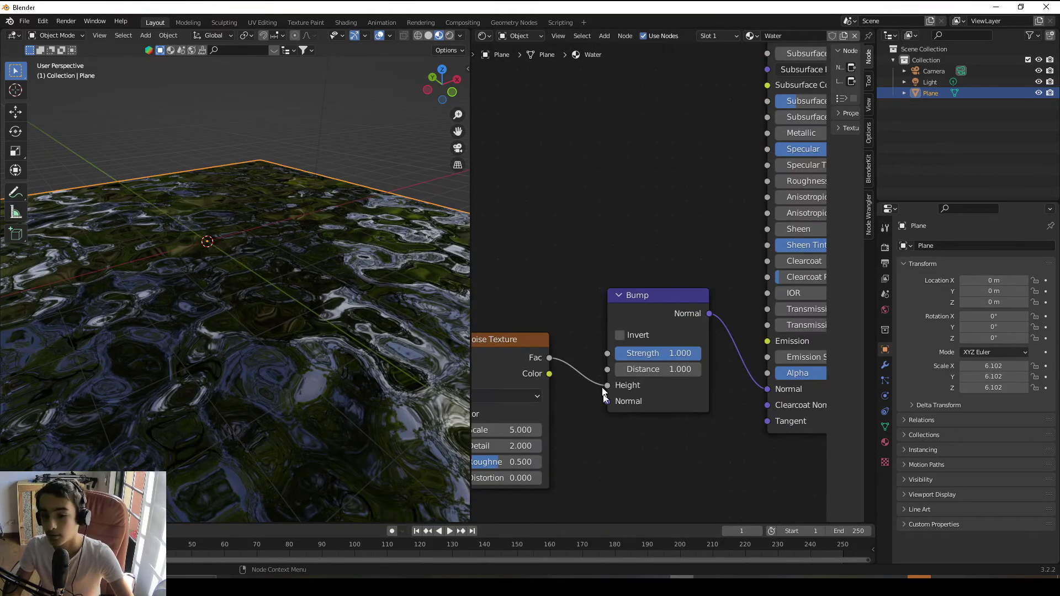
left_click(612, 386)
left_click(665, 353)
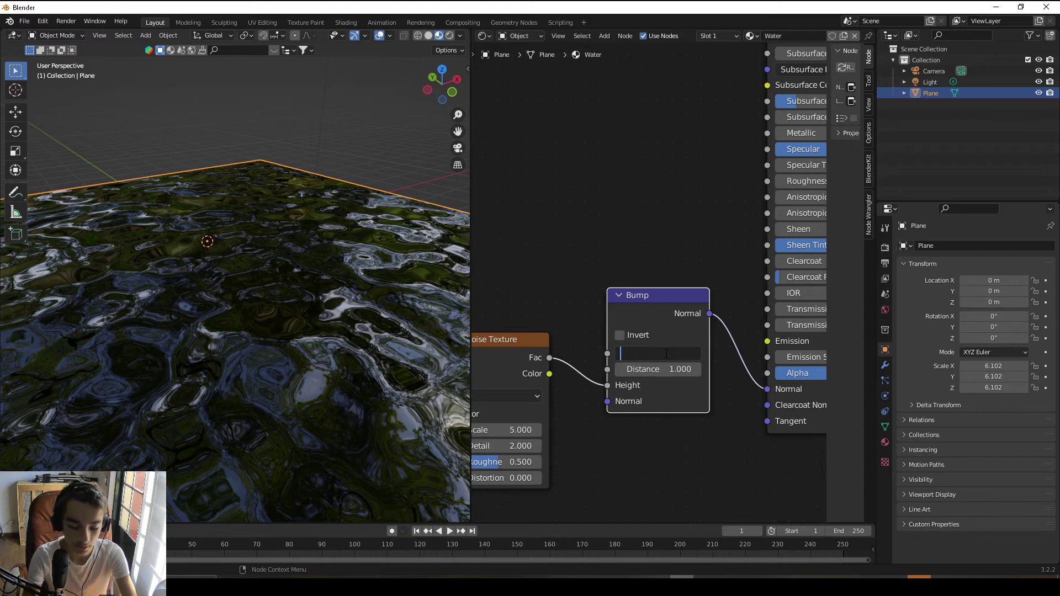
type(".02")
key("Return")
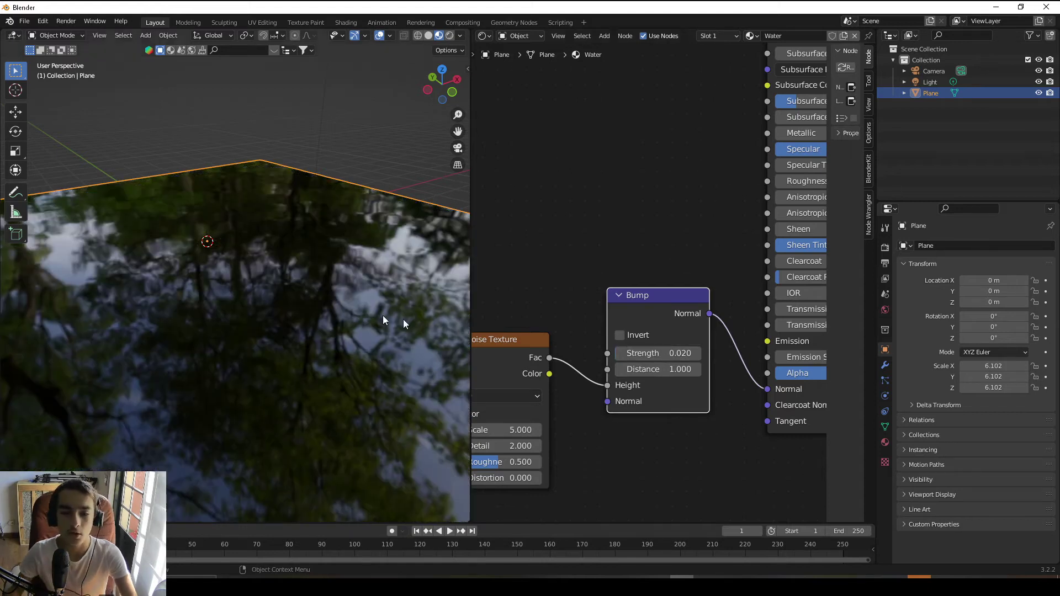
middle_click_drag(403, 319, 191, 298)
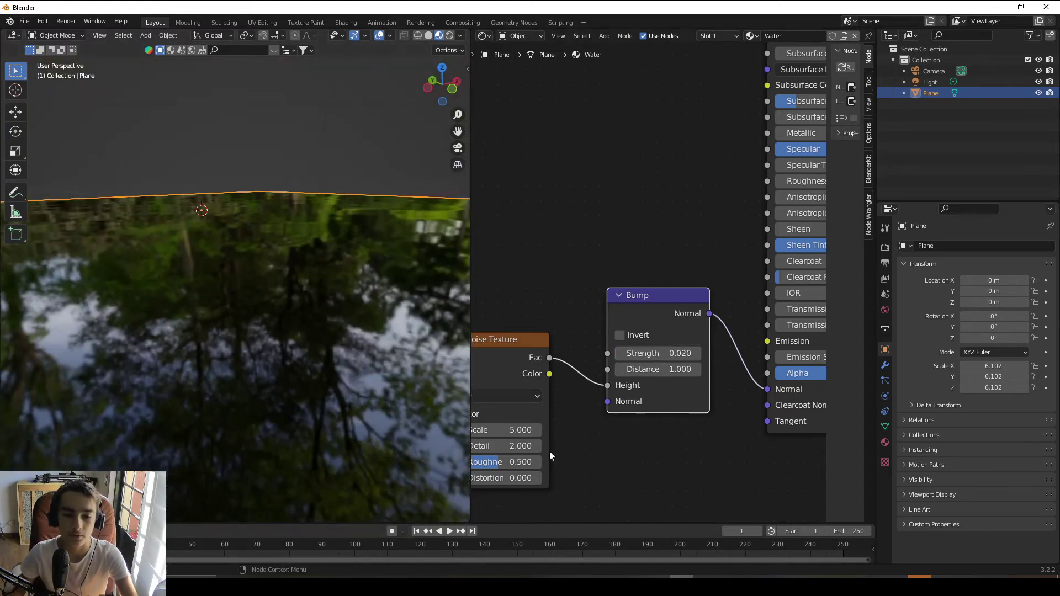
Step: Set the Noise Texture's Scale to 200 and check the finer ripples on the plane
left_click(510, 429)
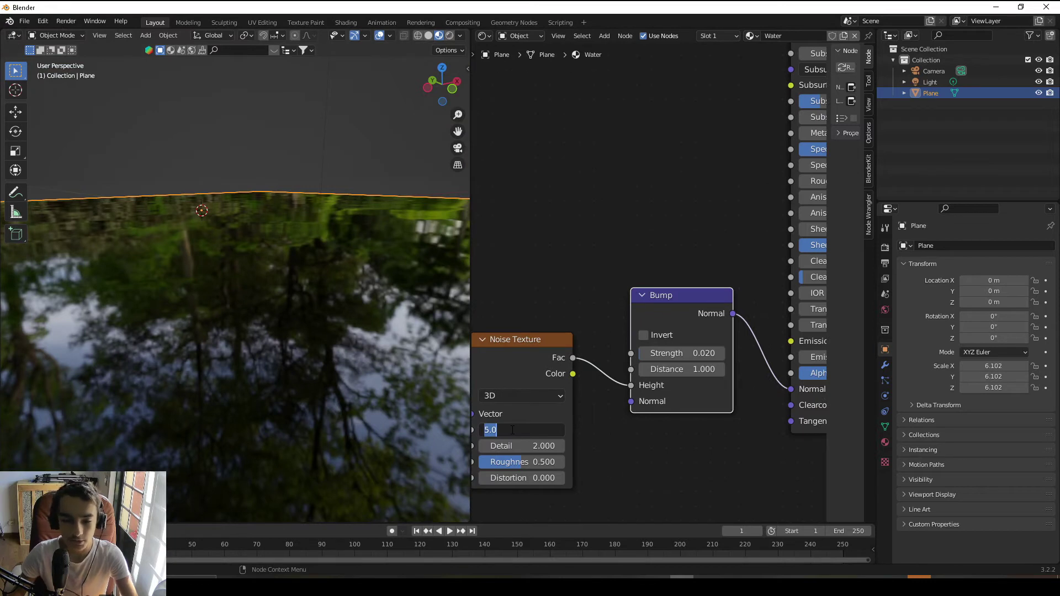
left_click(546, 380)
middle_click_drag(510, 331, 567, 288)
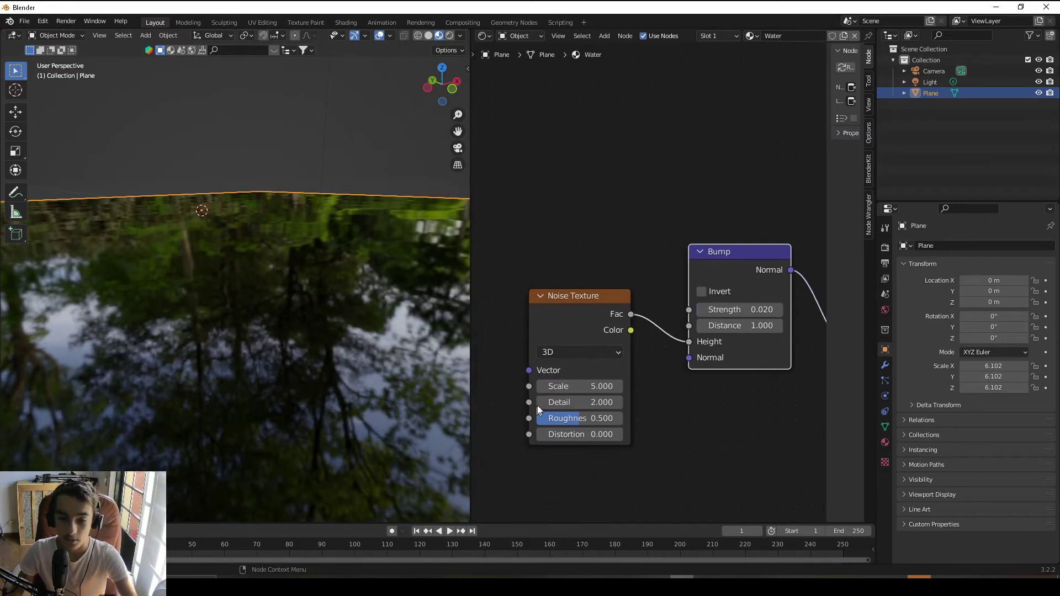
left_click(595, 385)
type("200")
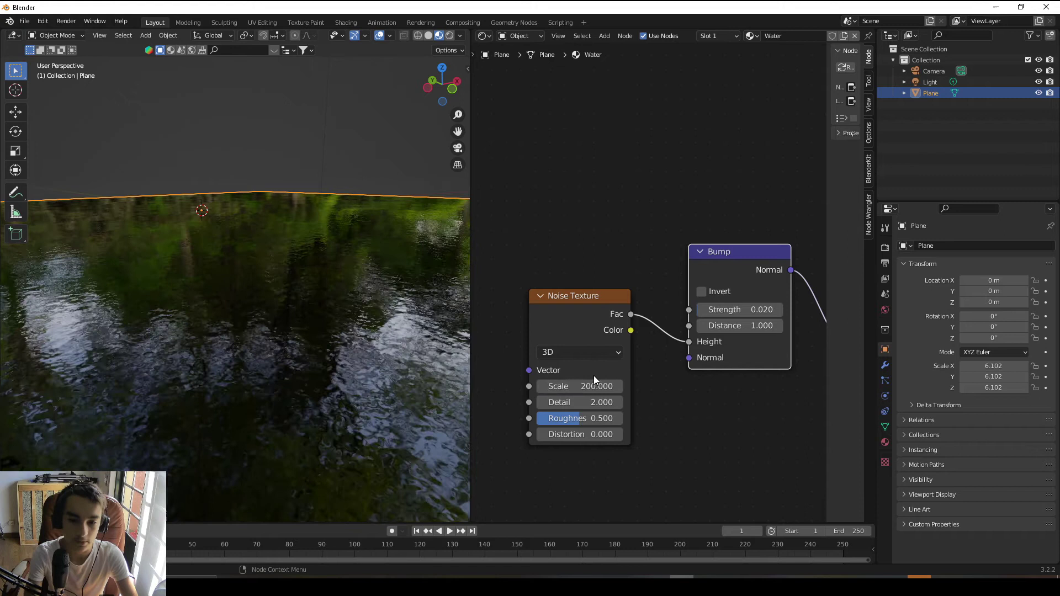
key("Return")
middle_click_drag(158, 316, 171, 306)
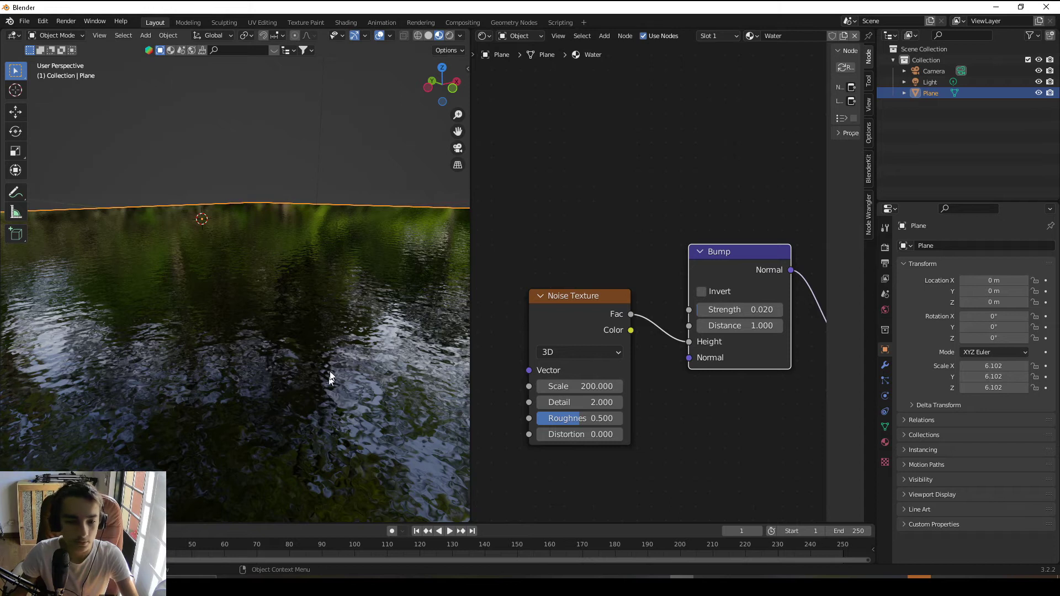
Step: Raise the Noise Texture's Detail to 15 and switch the viewport to Rendered shading
left_click_drag(570, 402, 652, 403)
middle_click_drag(231, 416, 229, 401)
key("z")
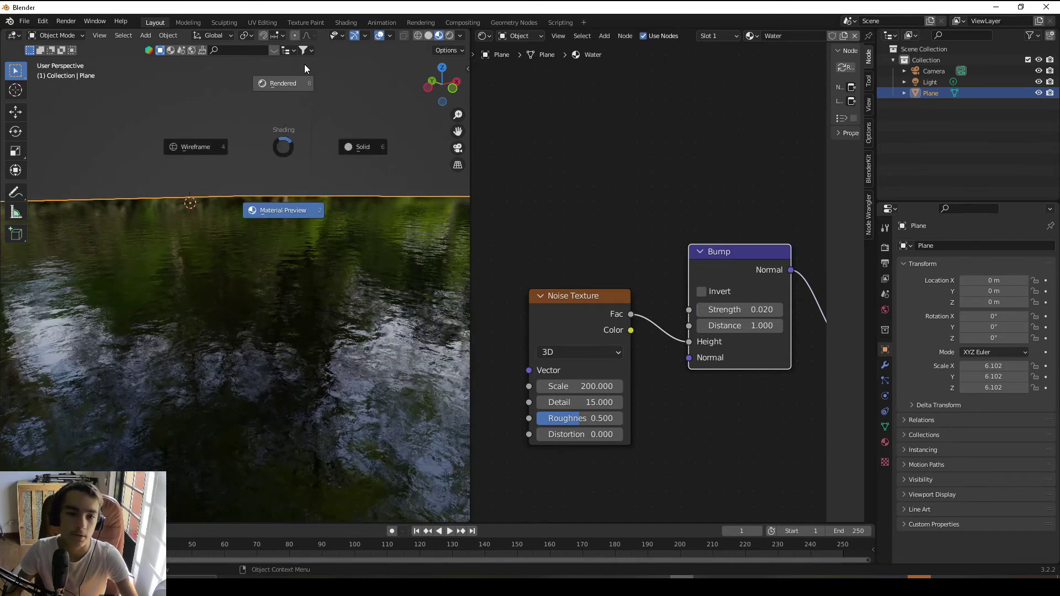
left_click(304, 64)
middle_click_drag(264, 293, 226, 327)
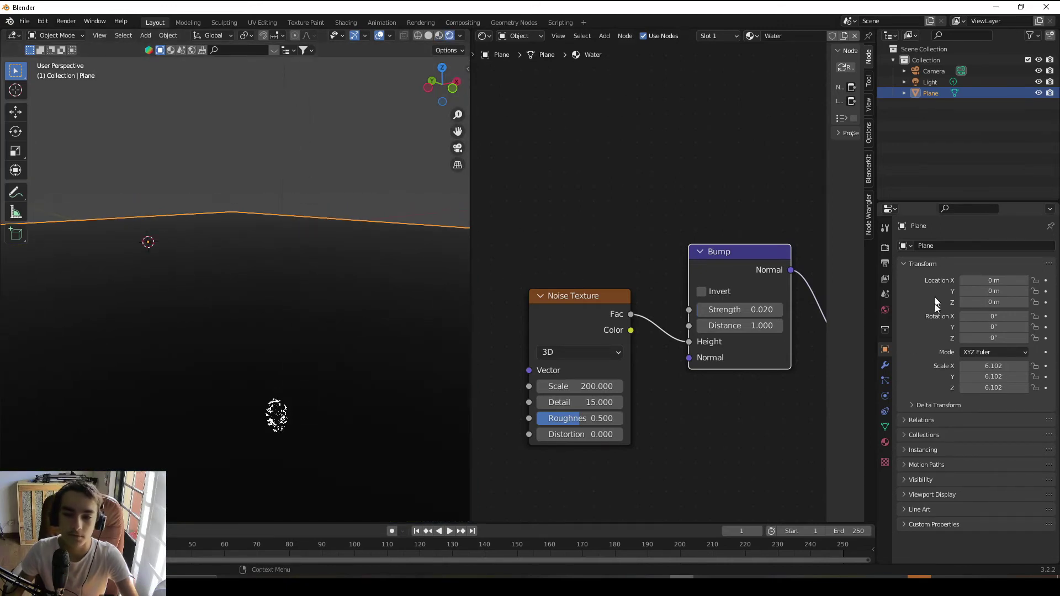
Step: Brighten the World background colour to full value and tint it a very pale blue
left_click(885, 310)
left_click(988, 319)
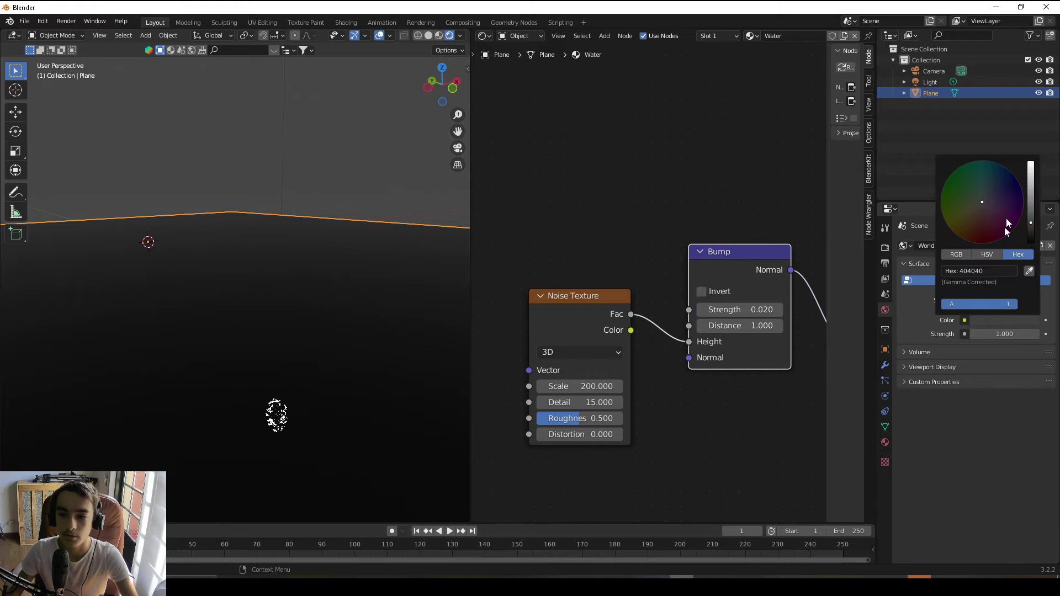
left_click(1030, 166)
mouse_move(273, 295)
middle_mouse_down()
mouse_move(274, 312)
mouse_move(273, 289)
middle_mouse_up()
middle_click_drag(273, 288, 274, 277)
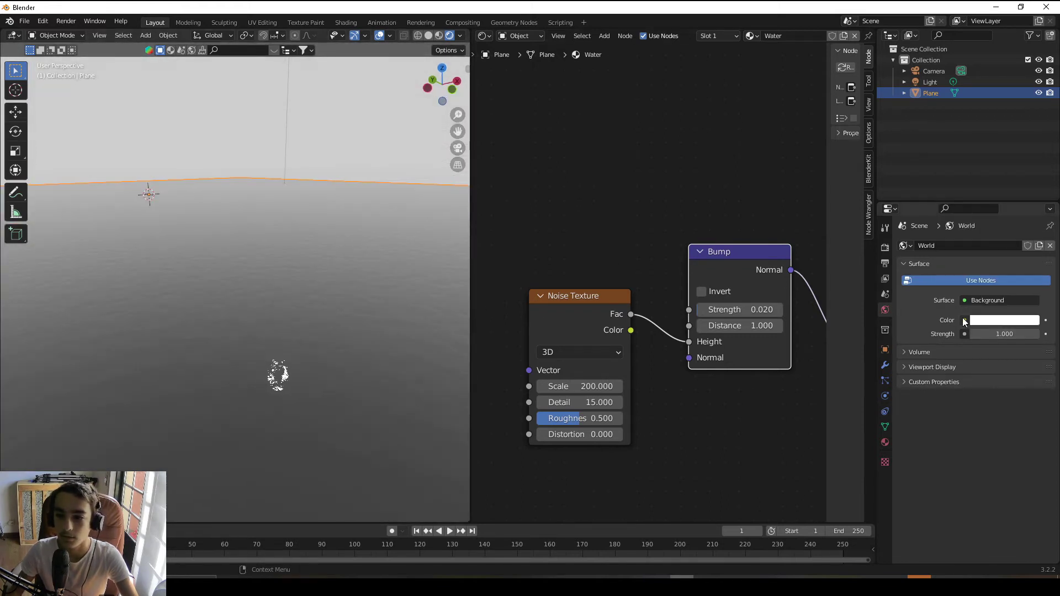
left_click(987, 321)
left_click(987, 194)
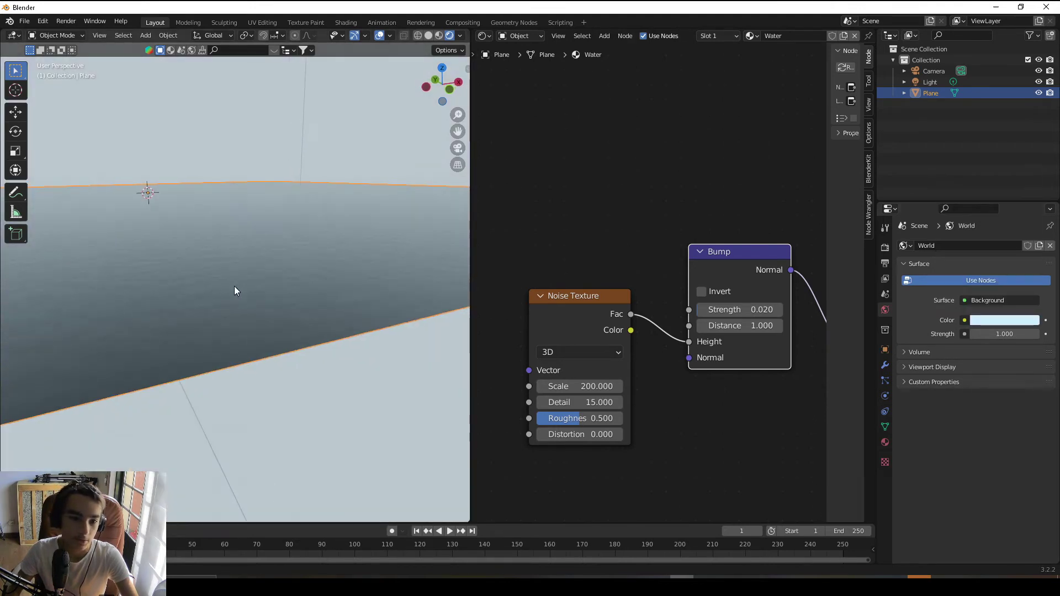
middle_click_drag(234, 286, 264, 272)
scroll(519, 352, "up", 1)
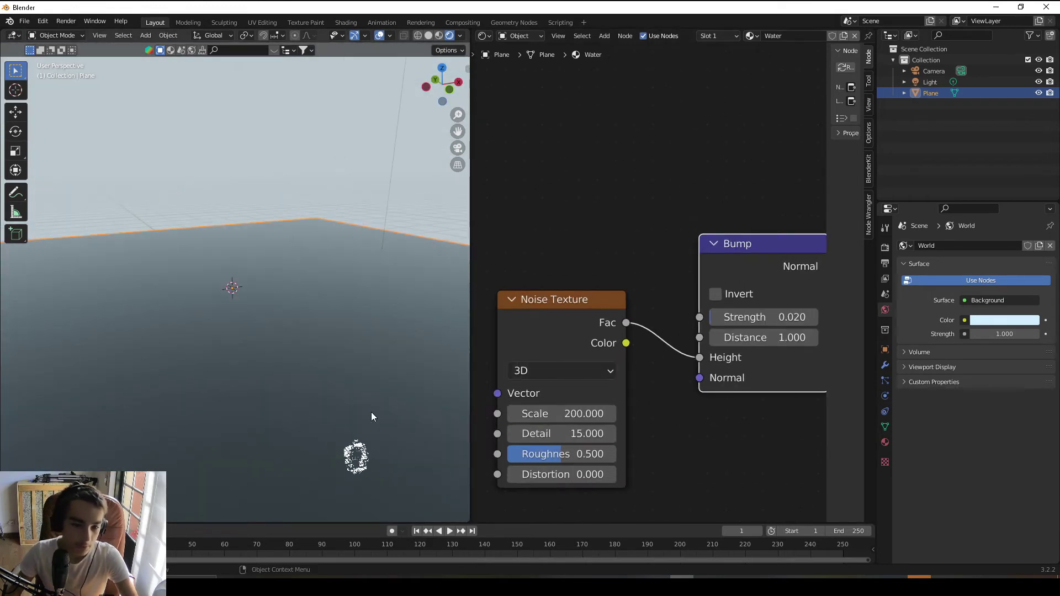
Step: Delete the light object from the scene and select the plane again
middle_click_drag(370, 413, 283, 270)
left_click(315, 183)
key("x")
left_click(327, 205)
left_click(240, 300)
Step: Move the Noise Texture node closer to the Bump node
scroll(634, 330, "down", 2)
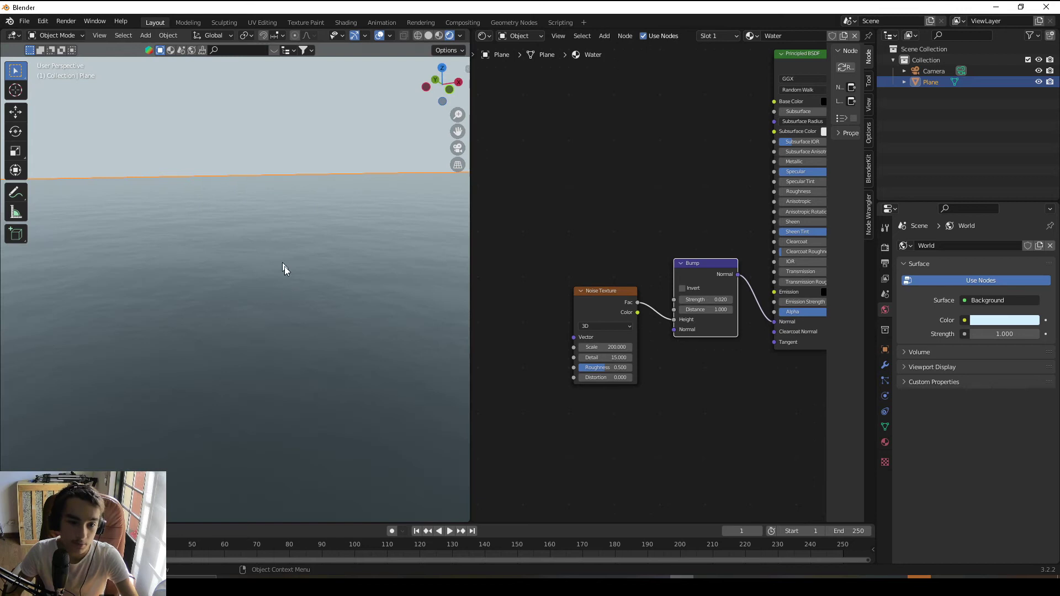
scroll(606, 289, "up", 3)
middle_click_drag(606, 289, 509, 362)
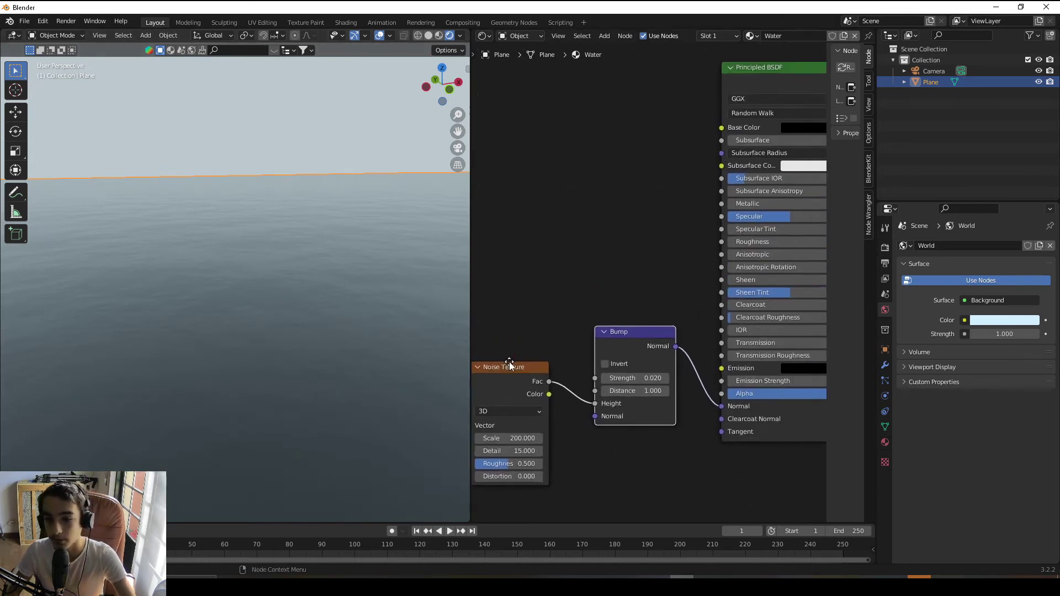
scroll(641, 342, "down", 1)
middle_click_drag(641, 342, 640, 379)
scroll(639, 375, "down", 1)
left_click_drag(548, 391, 569, 373)
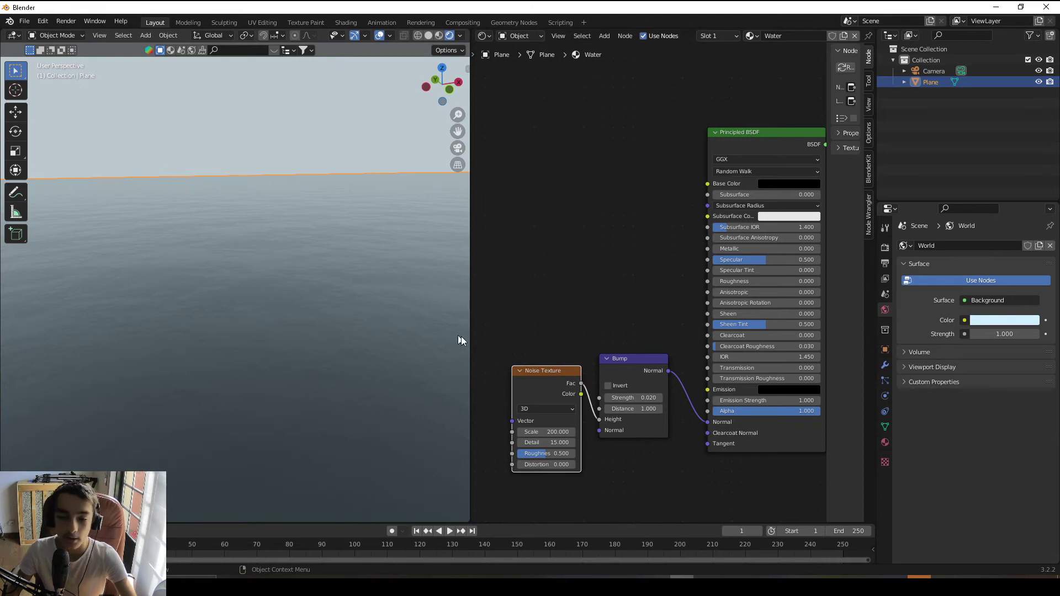
Step: Add linked Texture Coordinate and Mapping nodes feeding the Noise Texture's Vector input
middle_click_drag(550, 380, 643, 336)
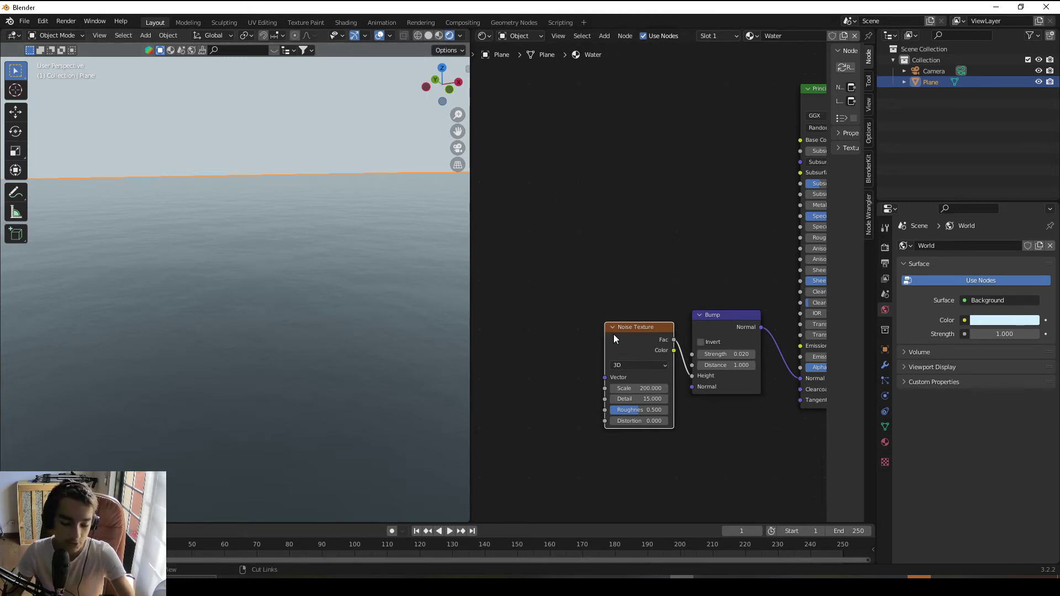
key("ctrl+t")
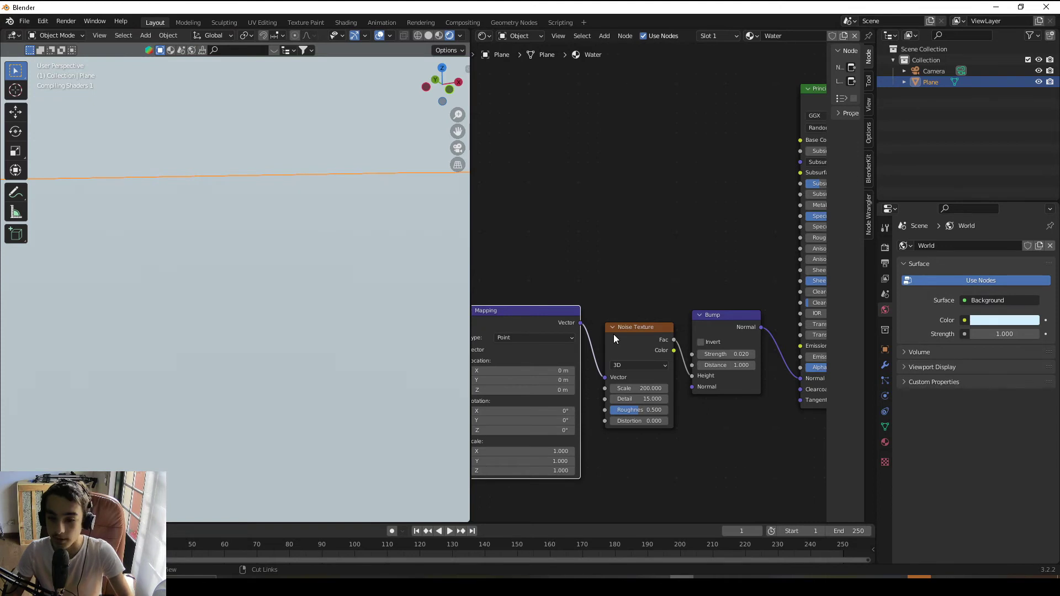
scroll(585, 395, "down", 3)
middle_click_drag(533, 423, 629, 393)
scroll(630, 392, "up", 4)
middle_click_drag(626, 337, 670, 364)
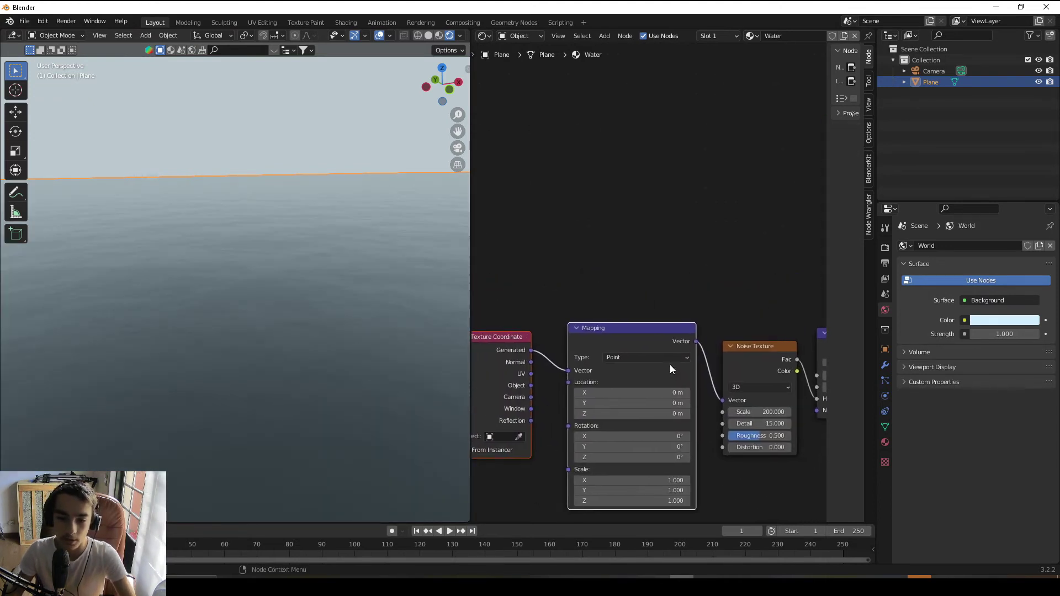
Step: Make the Mapping node narrower and move the Texture Coordinate node closer to it
scroll(668, 363, "up", 4)
left_click_drag(539, 370, 588, 373)
scroll(588, 373, "down", 2)
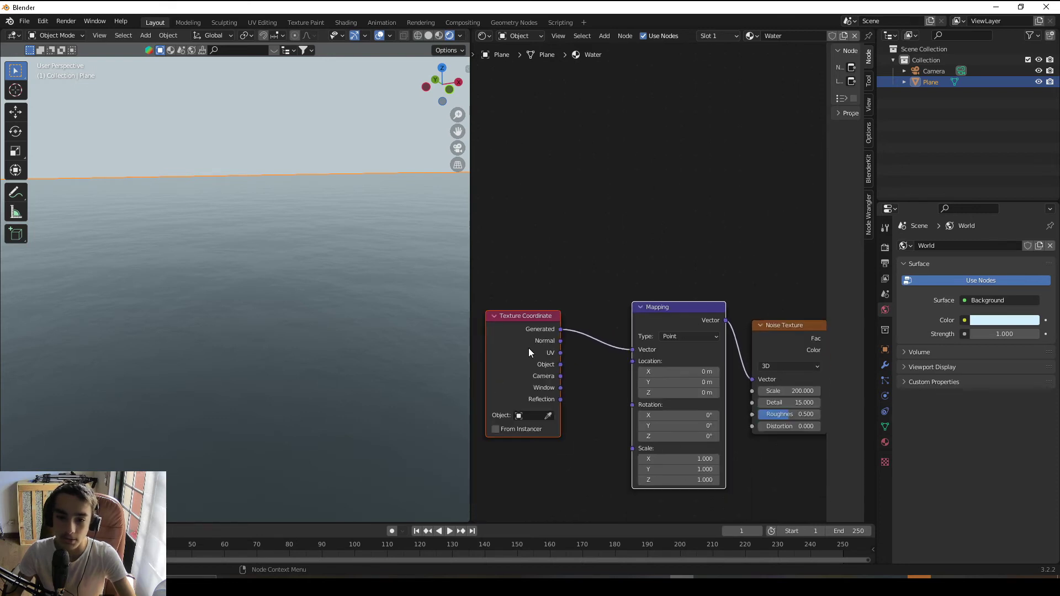
mouse_move(528, 348)
left_mouse_down()
mouse_move(563, 359)
mouse_move(502, 343)
mouse_move(535, 362)
mouse_move(546, 355)
mouse_move(535, 367)
left_mouse_up()
Step: Try sliding the waves with the Mapping node's Y location, and reset it to 0 m
scroll(552, 342, "up", 5)
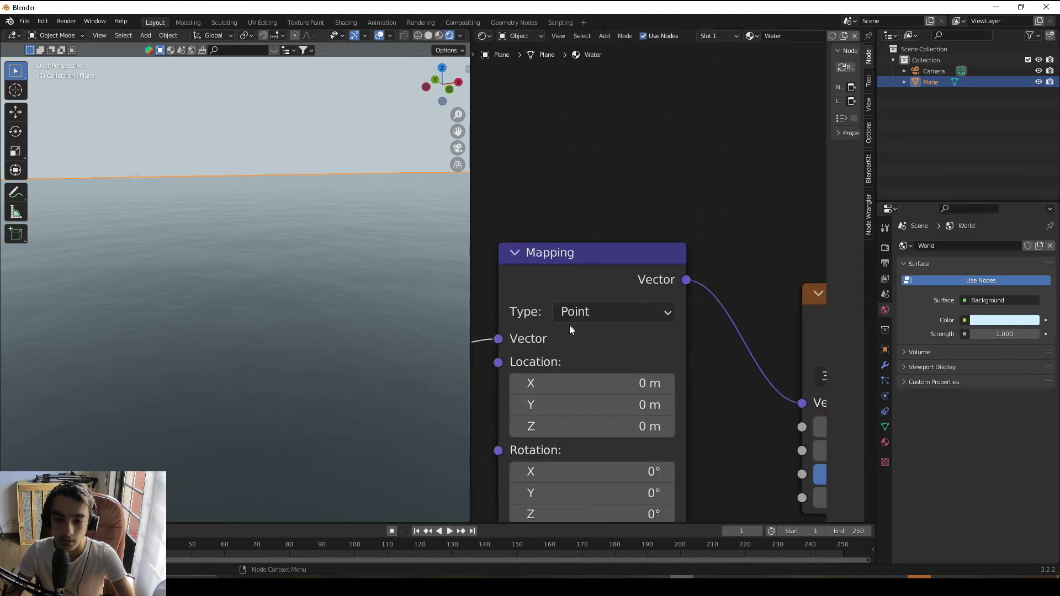
left_click_drag(652, 399, 712, 375)
key("ctrl+z")
left_click(634, 377)
key("Return")
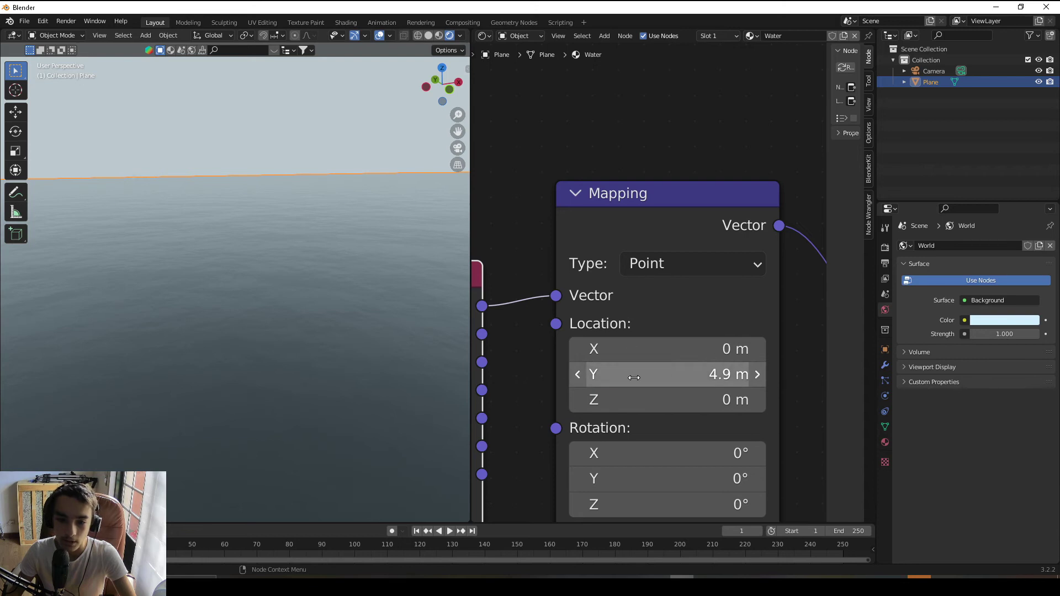
left_click(634, 377)
type("0")
key("Return")
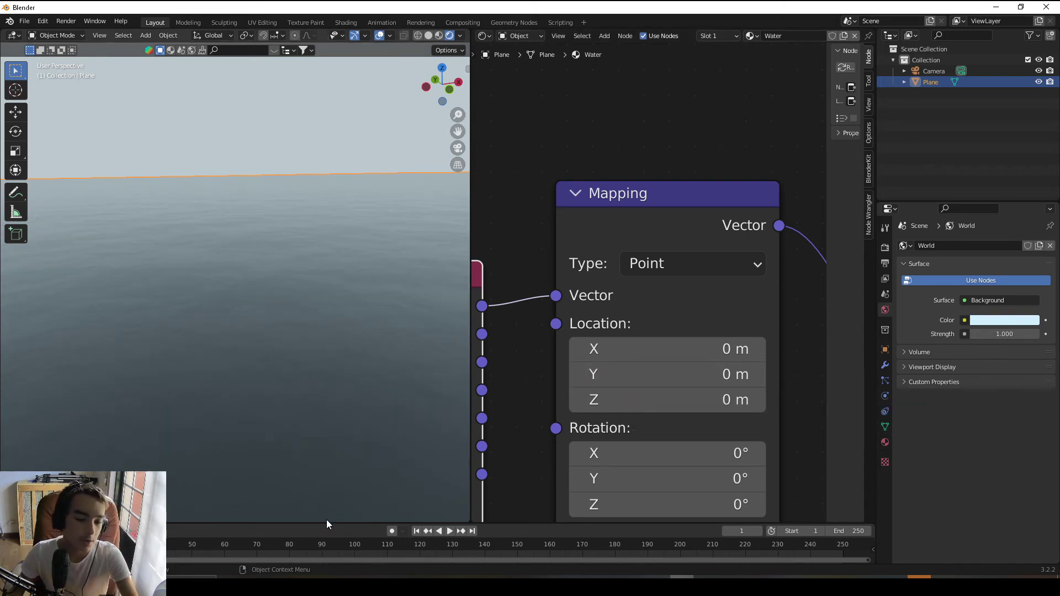
Step: Enlarge the timeline, keyframe the Mapping location at 0 m on frame 1 and Y 0.2 m on frame 250, and play the animation
left_click_drag(326, 522, 310, 468)
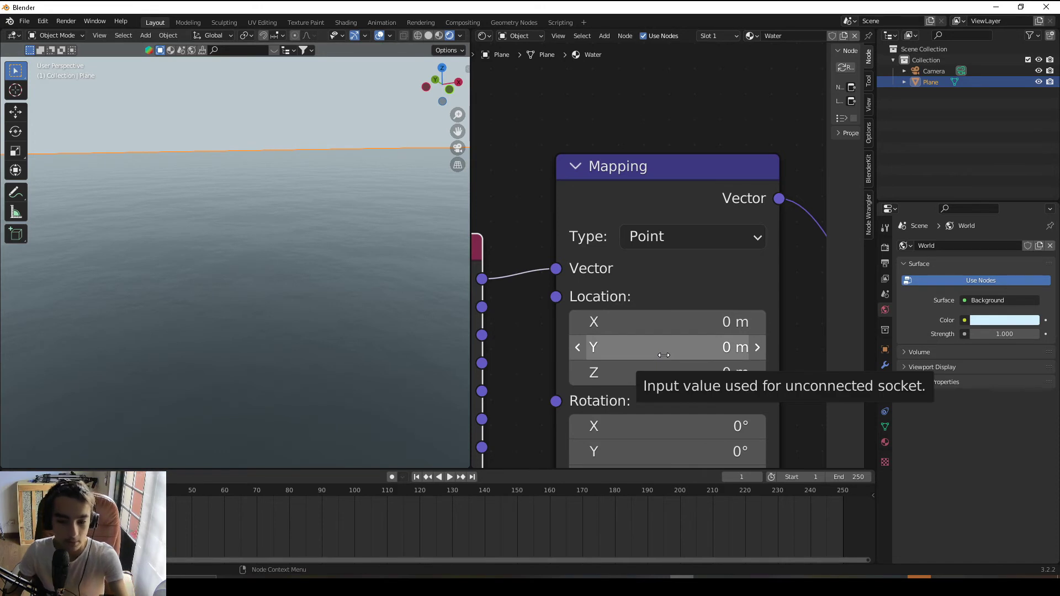
key("i")
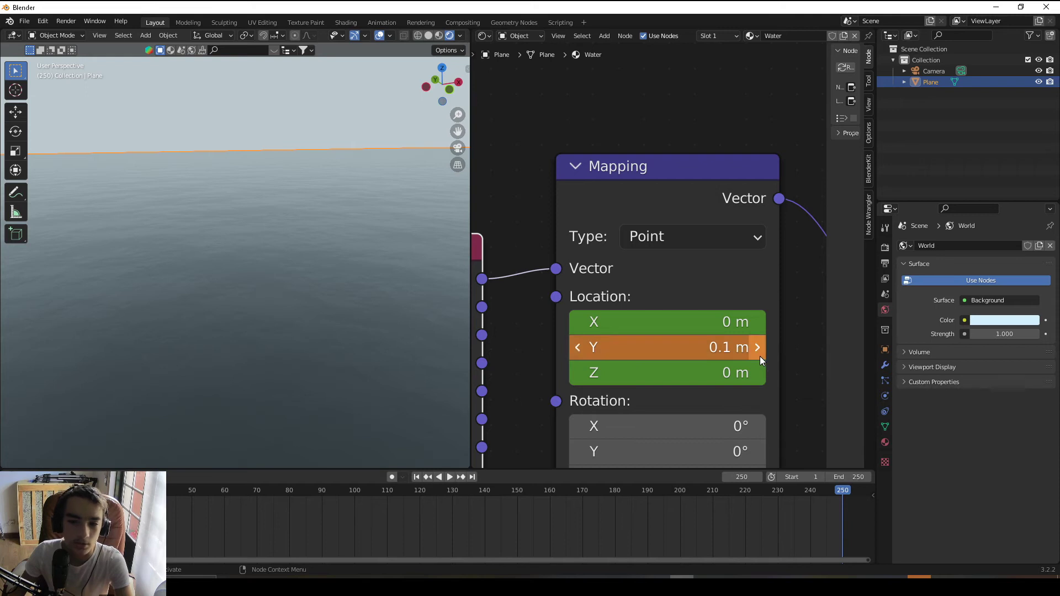
left_click(759, 358)
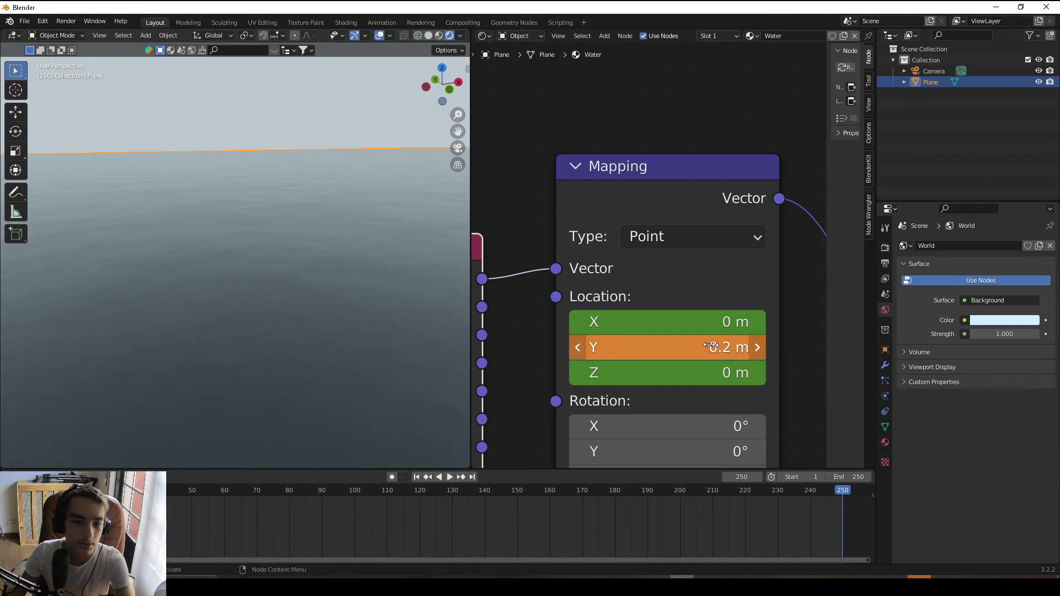
key("i")
left_click_drag(848, 492, 409, 497)
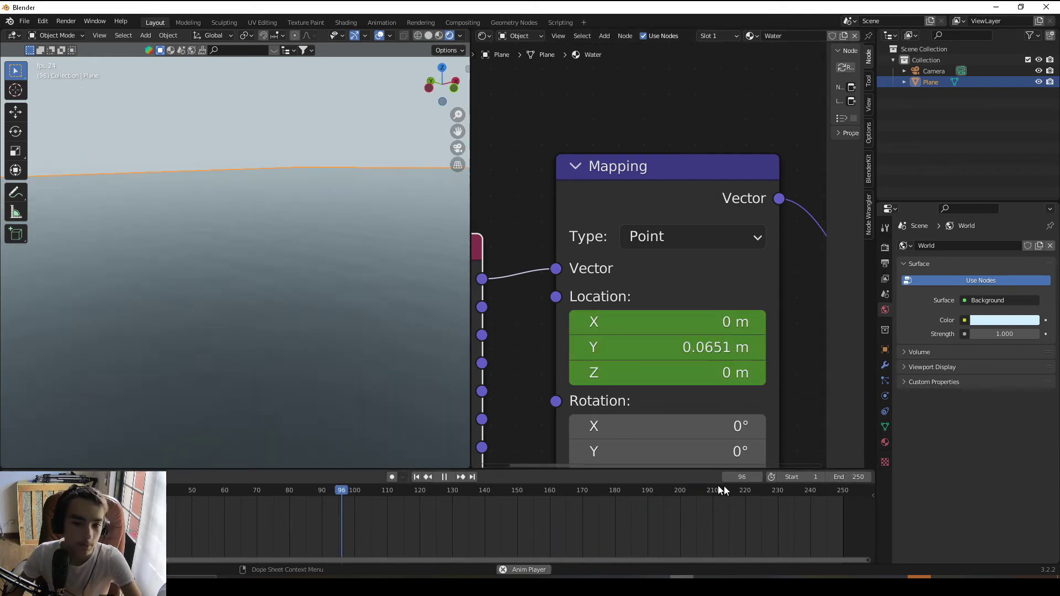
key("space")
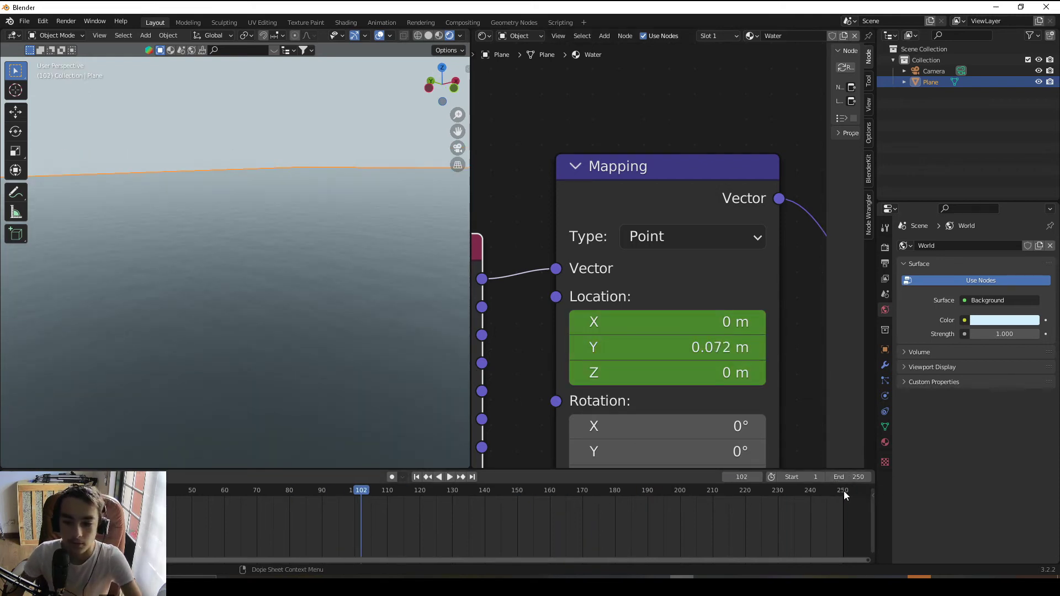
Step: At frame 250, set the Mapping node's X and Z locations to 0.1 m and keyframe them
left_click(844, 496)
left_click(759, 322)
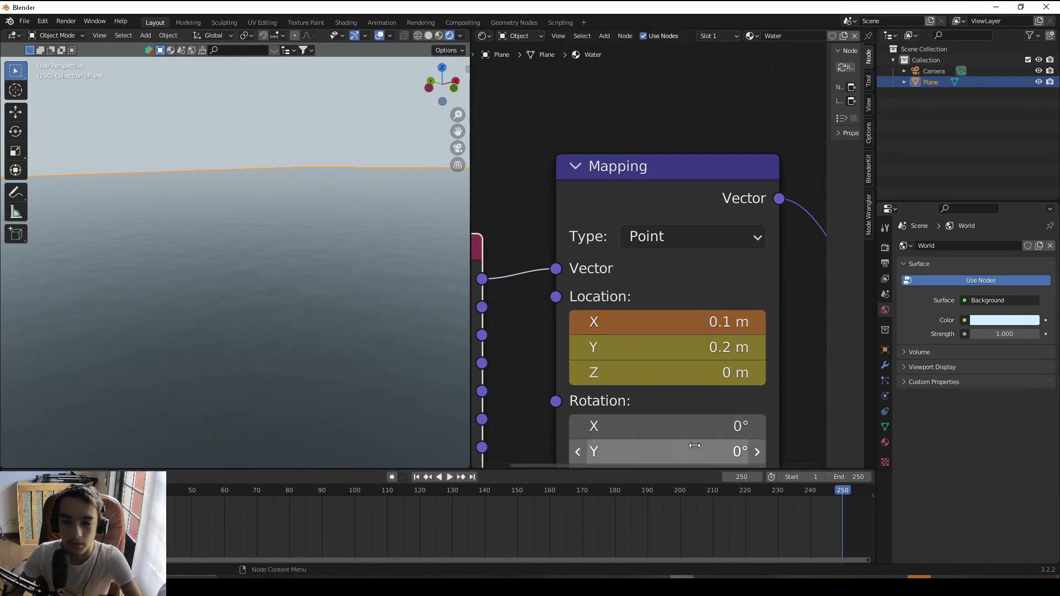
left_click(759, 375)
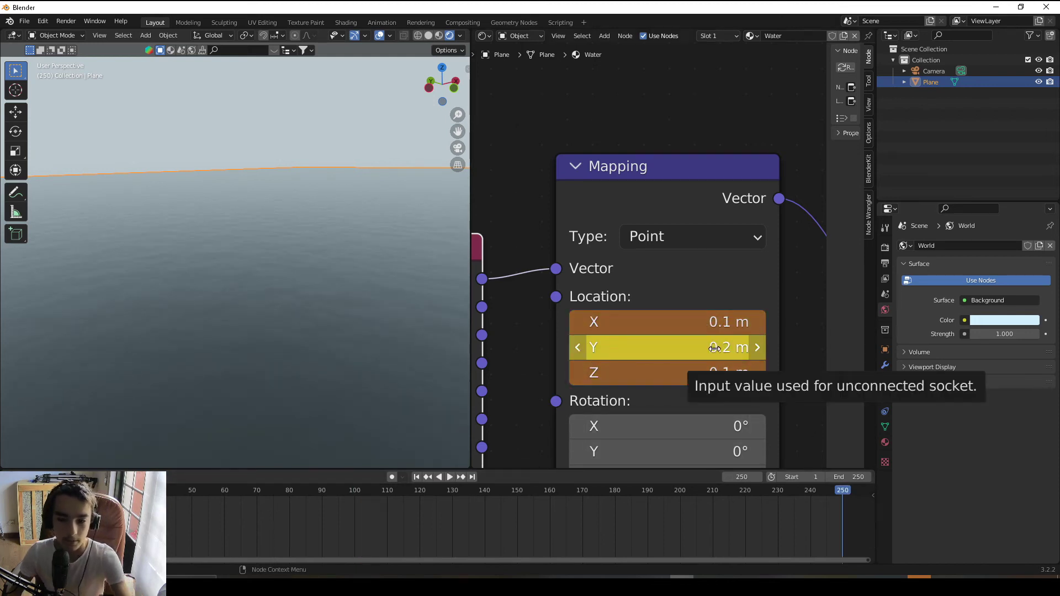
key("i")
Step: Keyframe the Mapping node's Y location at 0.1 m on frame 250, and play the animation from the start
left_click(636, 343)
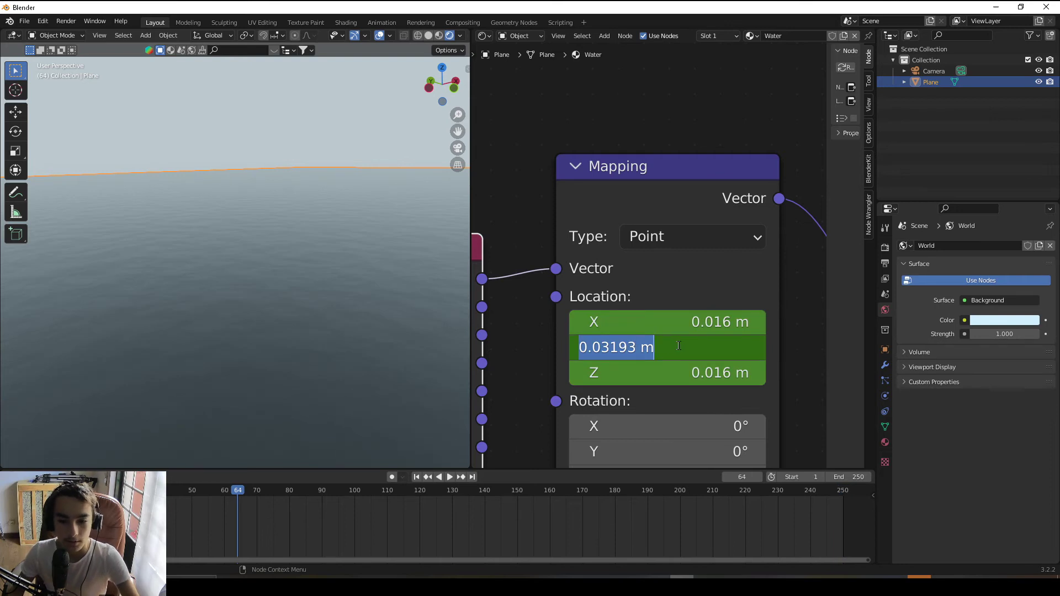
left_click(845, 489)
left_click(843, 489)
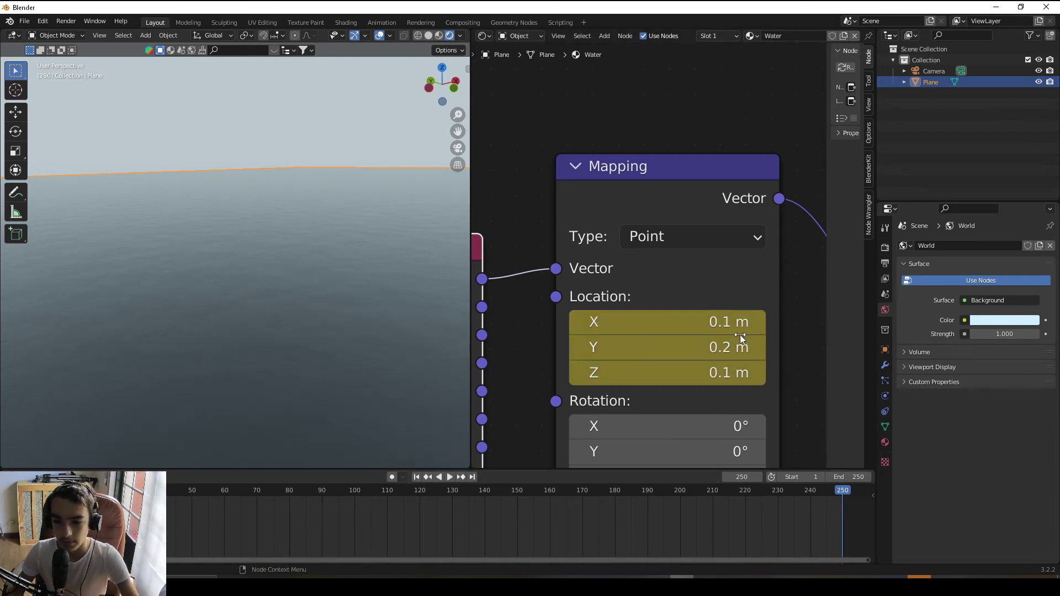
left_click(578, 347)
key("i")
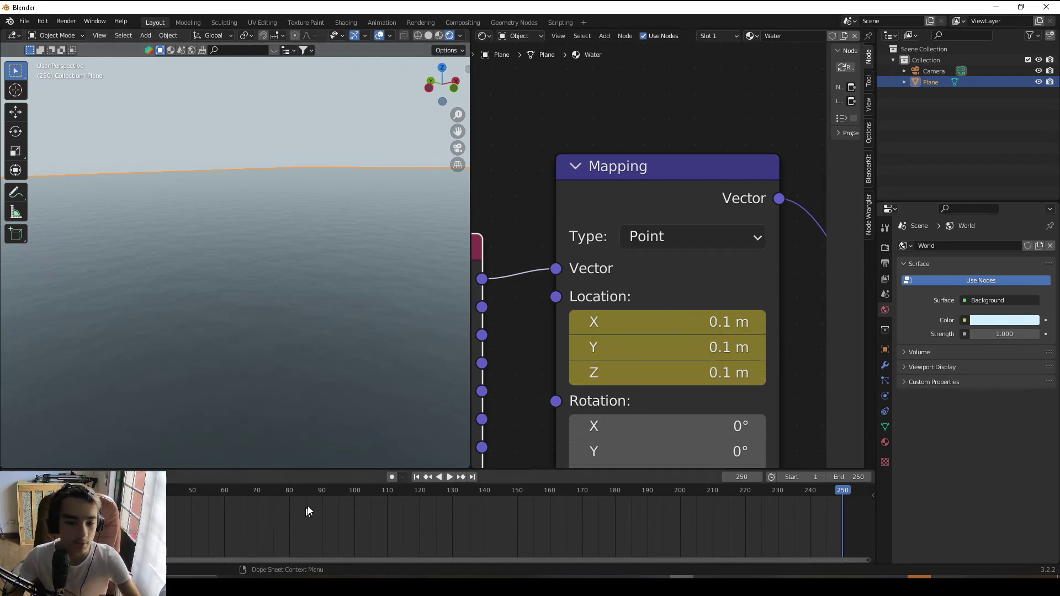
left_click(416, 477)
key("space")
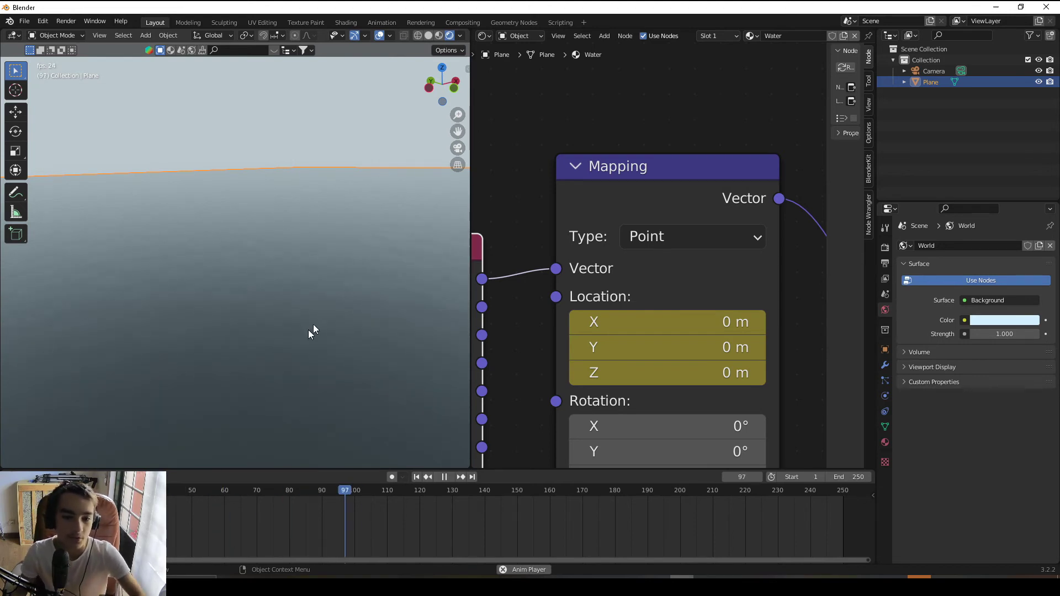
Step: Try setting the Mapping location keyframes' handle type to Automatic, and play the animation from the start
key("space")
scroll(558, 369, "down", 1)
scroll(557, 369, "down", 1)
scroll(375, 551, "down", 4)
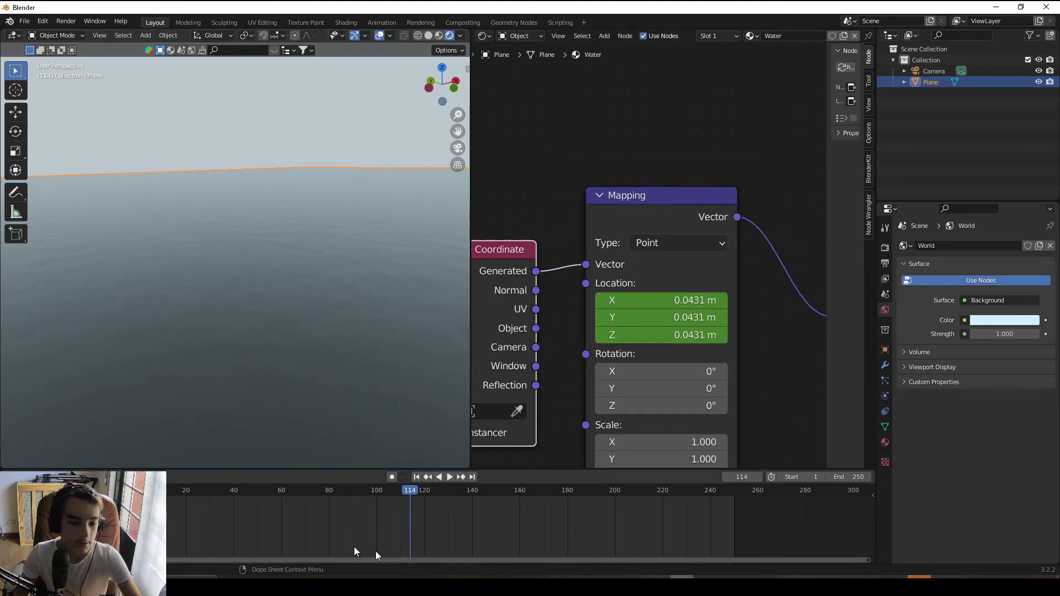
middle_click_drag(342, 561, 336, 505)
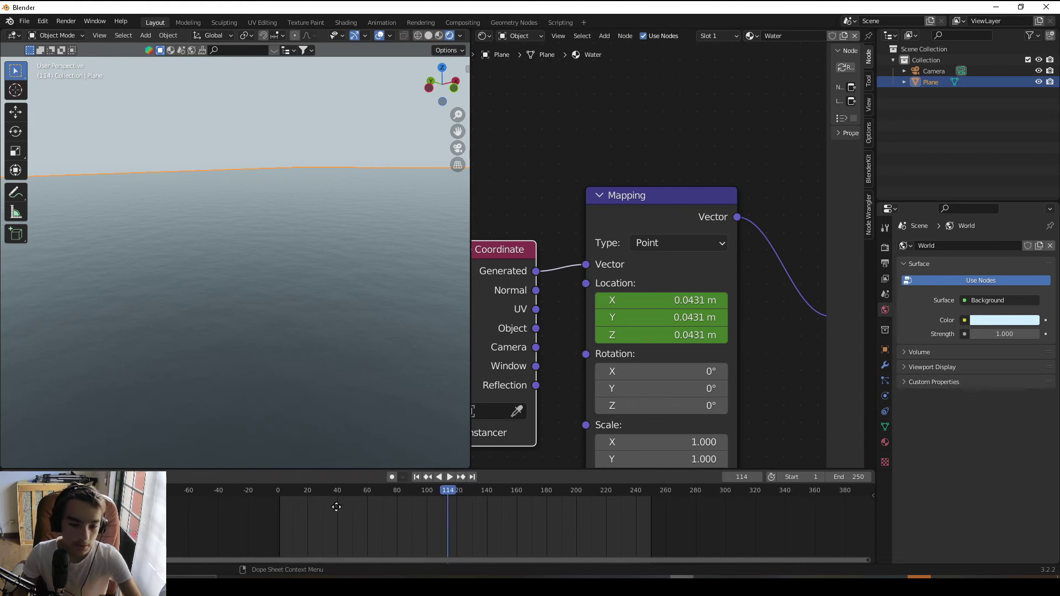
scroll(336, 505, "up", 1)
scroll(426, 532, "down", 6)
right_click(429, 511)
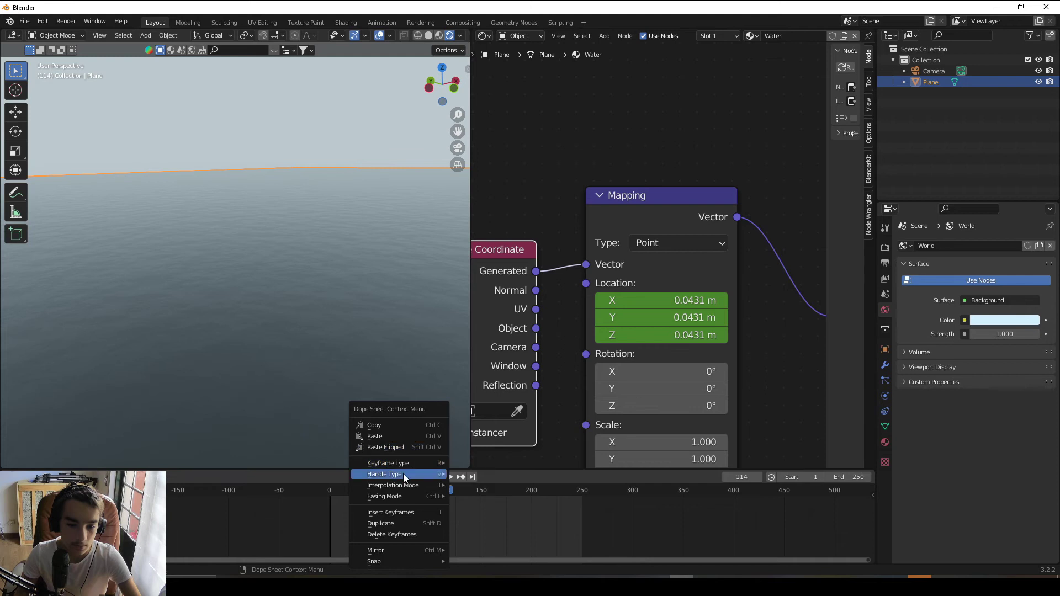
mouse_move(403, 474)
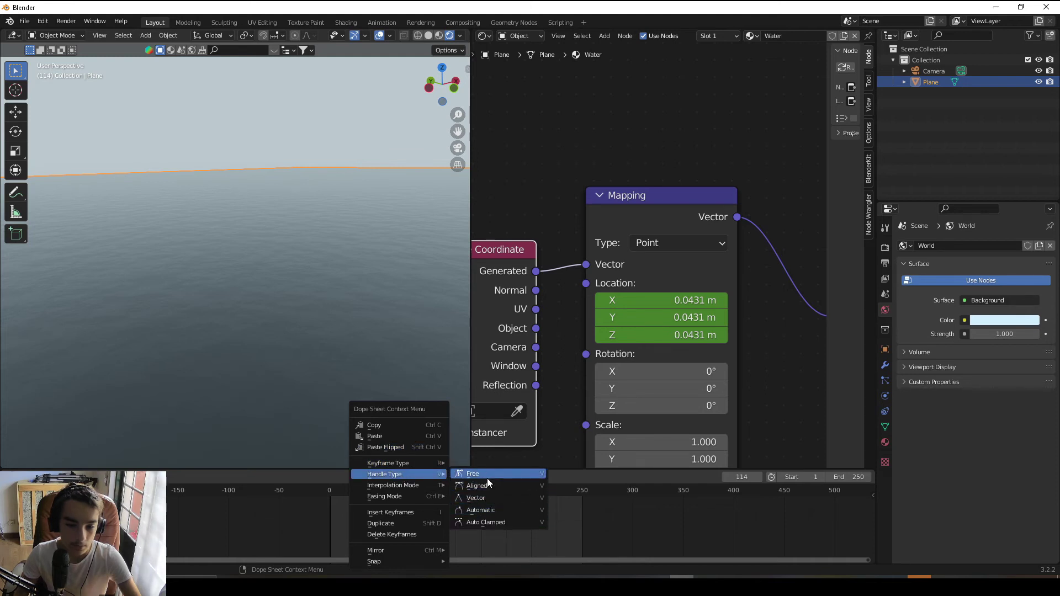
left_click(488, 511)
left_click(418, 477)
key("space")
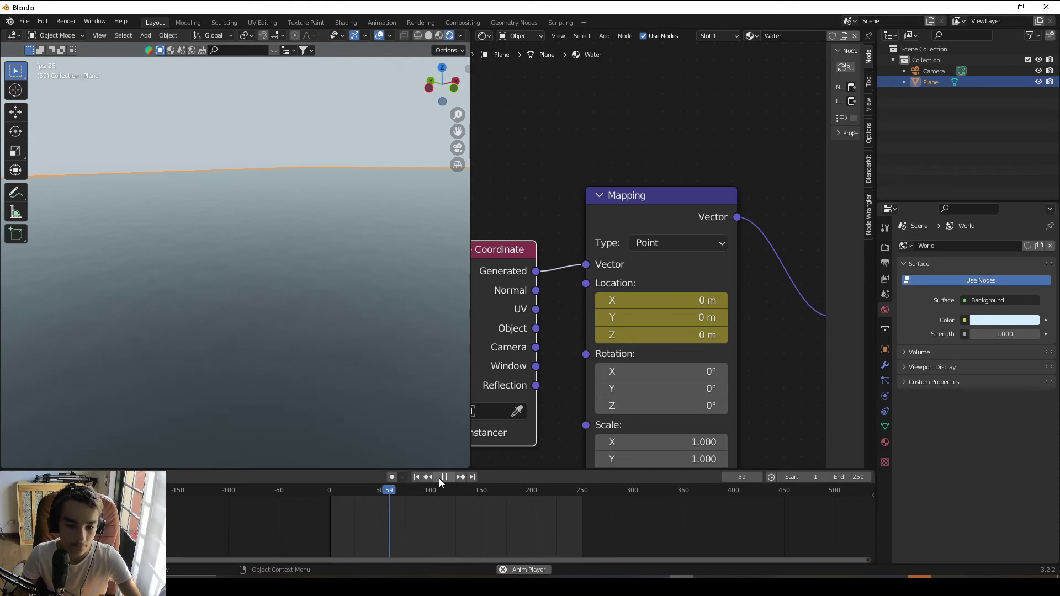
key("space")
Step: Try the Ease In easing mode on the Mapping location keyframes
right_click(462, 503)
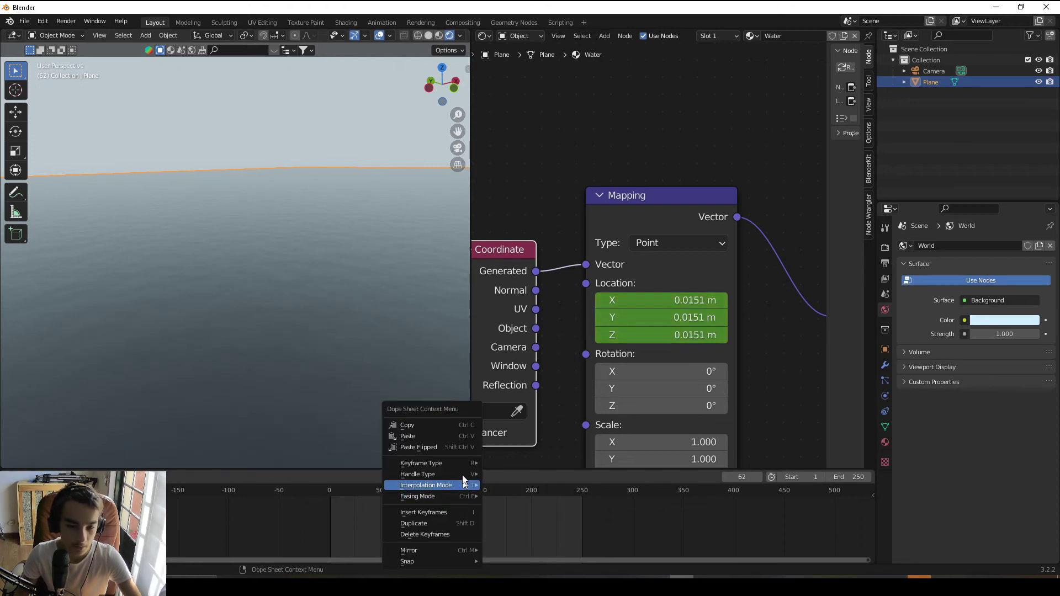
mouse_move(461, 496)
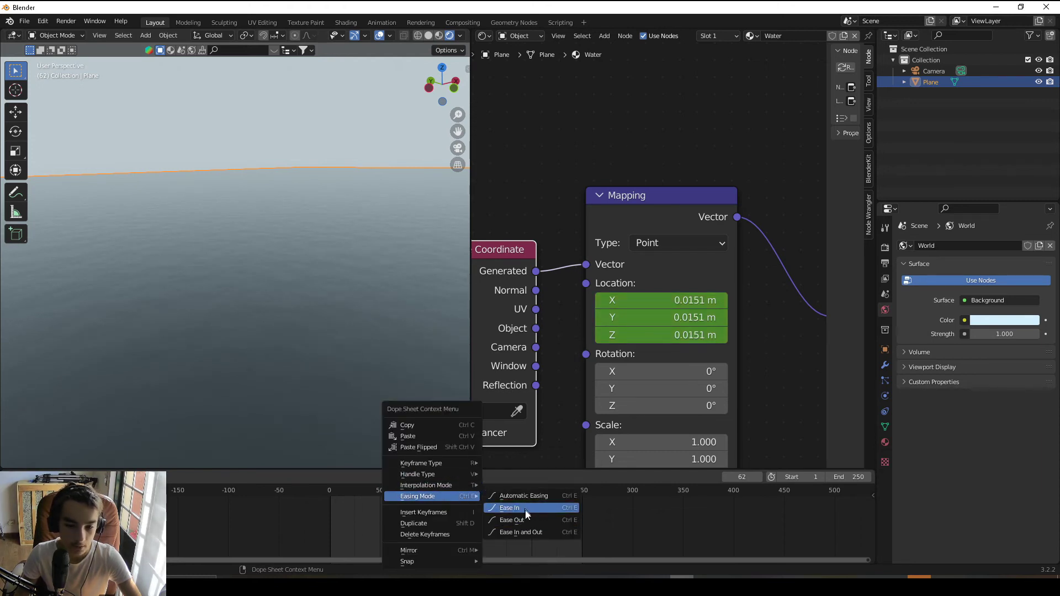
left_click(525, 511)
Step: Try a different interpolation mode for the Mapping location keyframes, and play the animation from the start
right_click(439, 501)
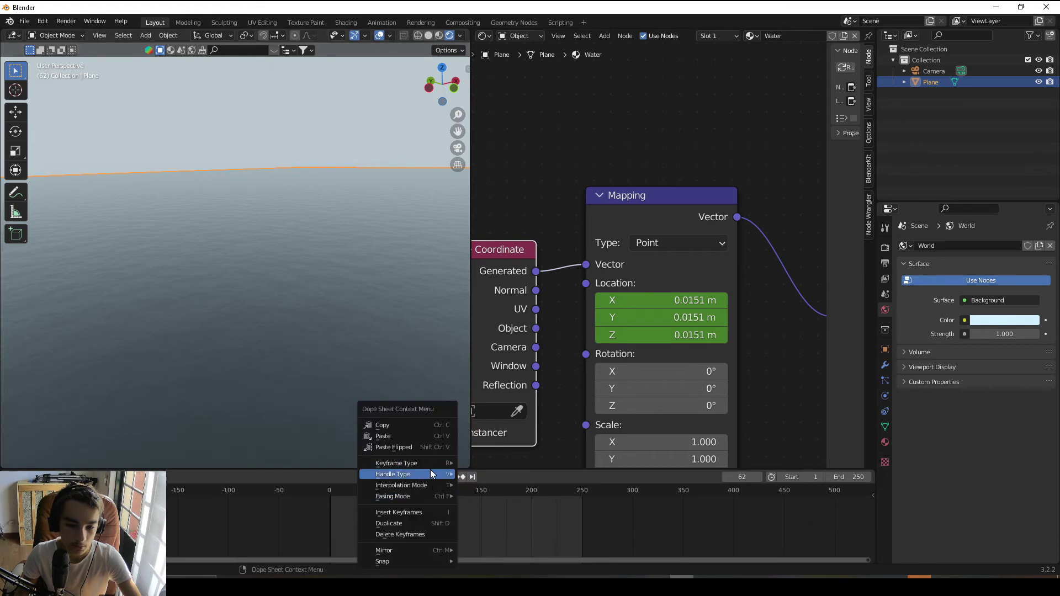
mouse_move(431, 474)
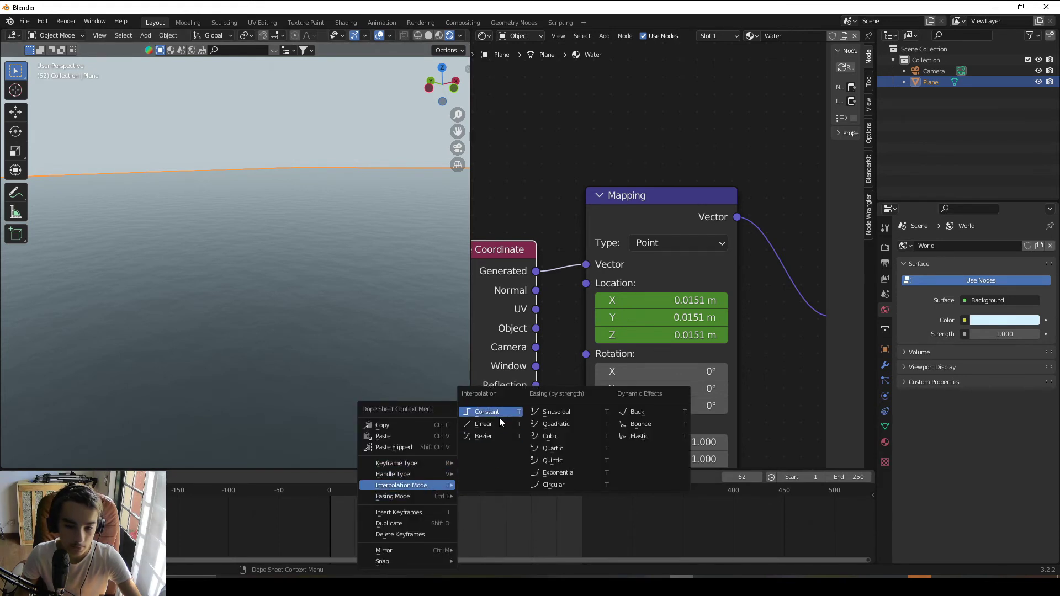
left_click(499, 430)
left_click(416, 477)
key("space")
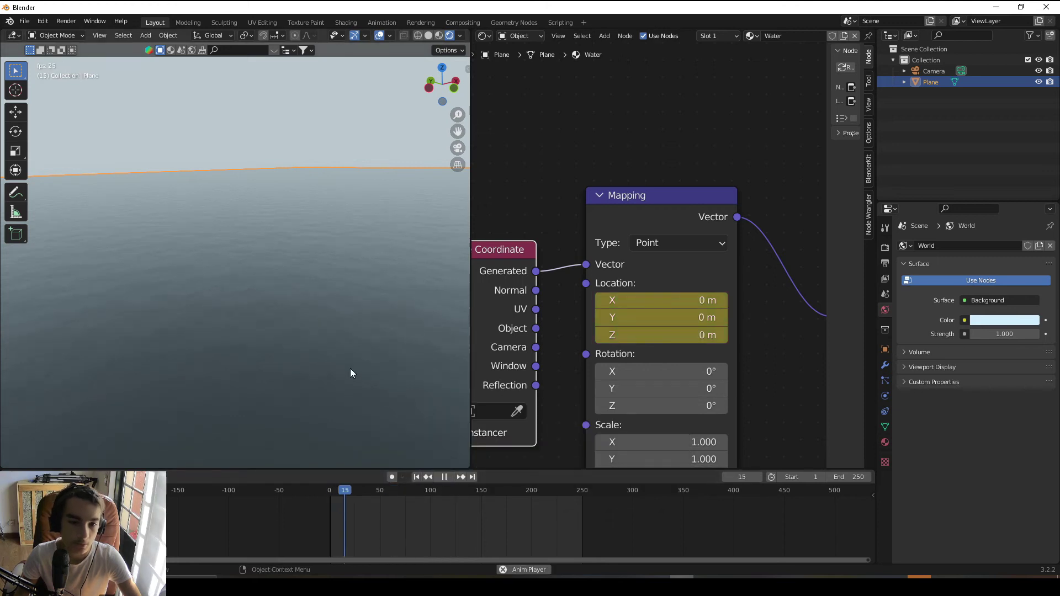
middle_click_drag(350, 368, 331, 359)
key("space")
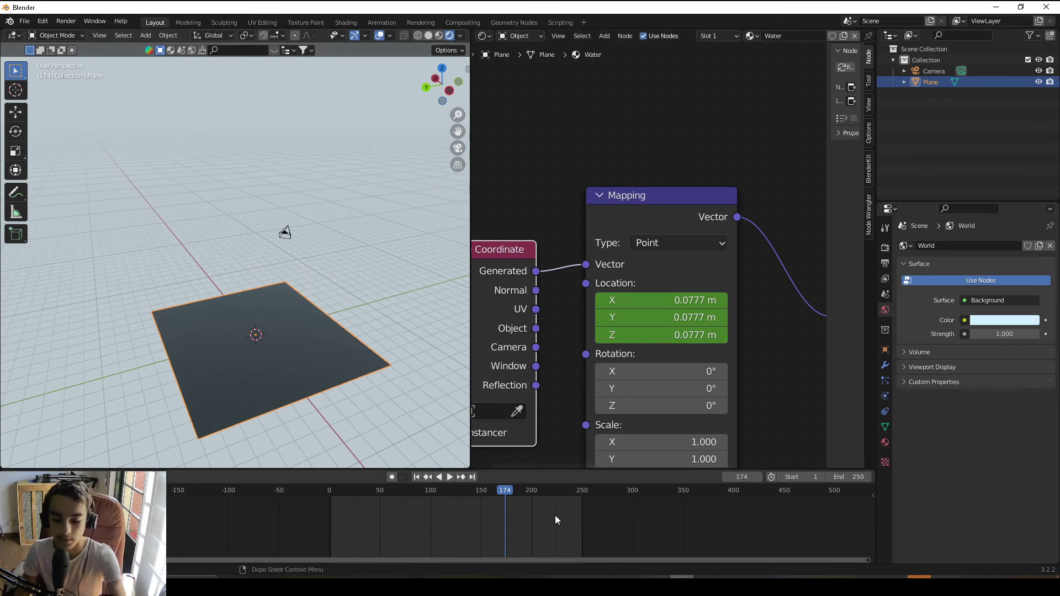
left_click_drag(684, 300, 687, 336)
key("Return")
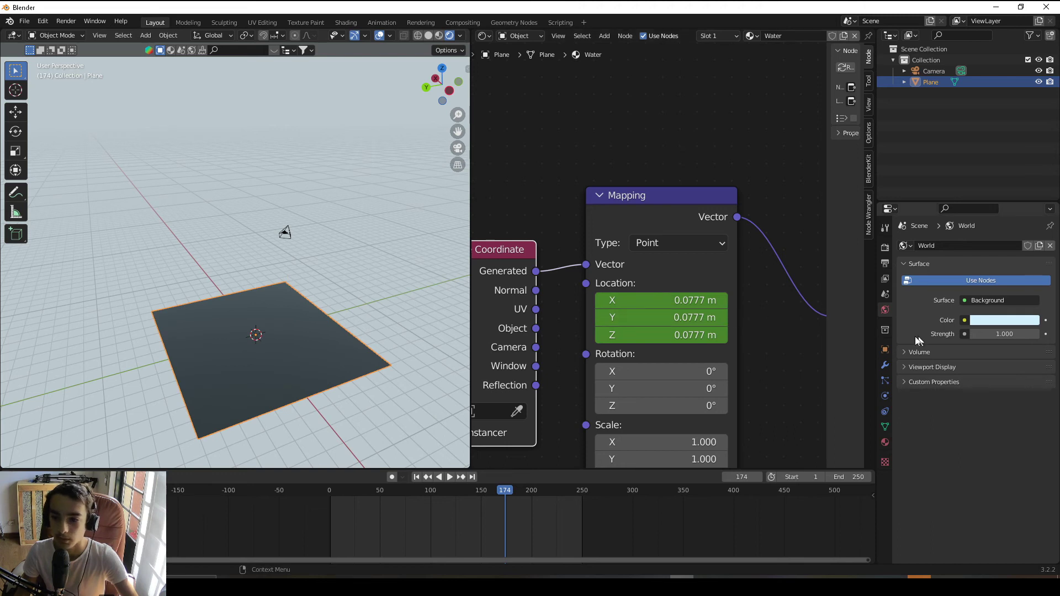
left_click(885, 349)
left_click(885, 365)
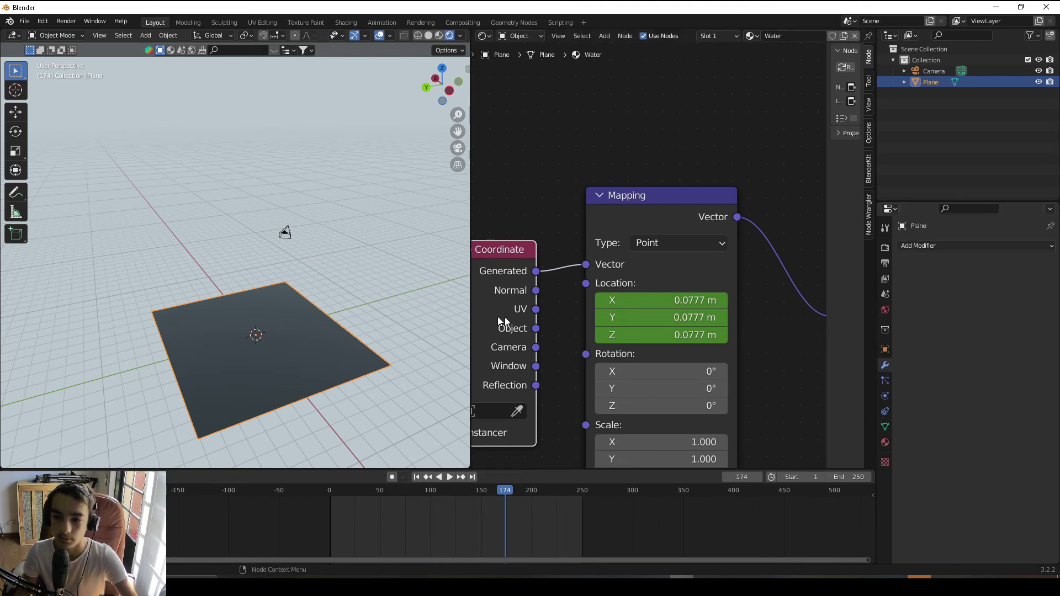
Step: Switch the scene's render engine to Cycles
middle_click_drag(310, 292, 369, 320)
scroll(369, 321, "down", 4)
scroll(339, 363, "up", 7)
middle_click_drag(339, 363, 274, 329)
left_click(885, 247)
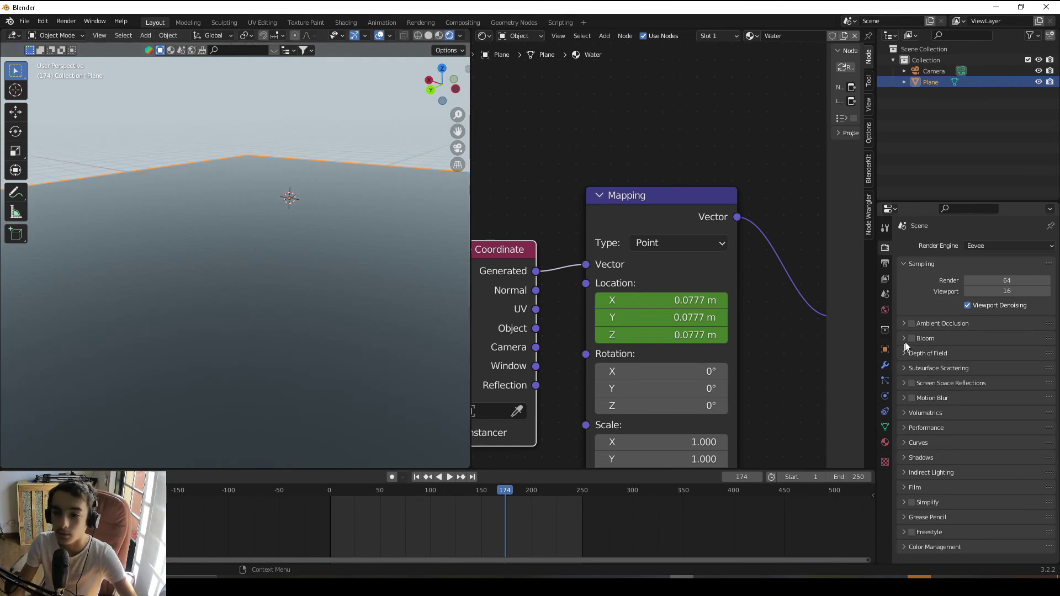
left_click(974, 244)
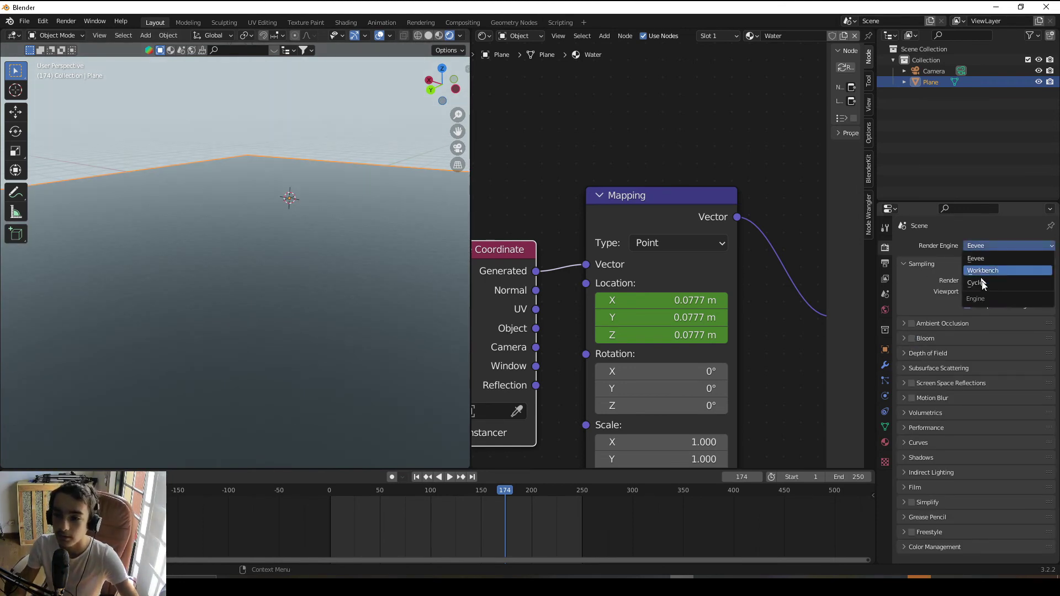
left_click(975, 279)
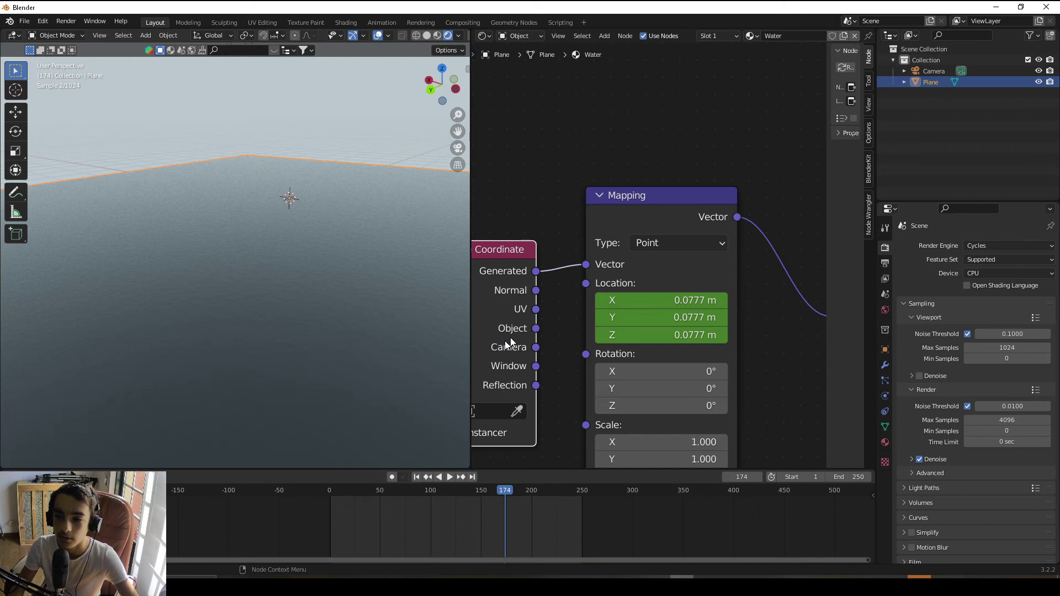
Step: Set the maximum samples to 10 for both the viewport and the final render
double_click(995, 347)
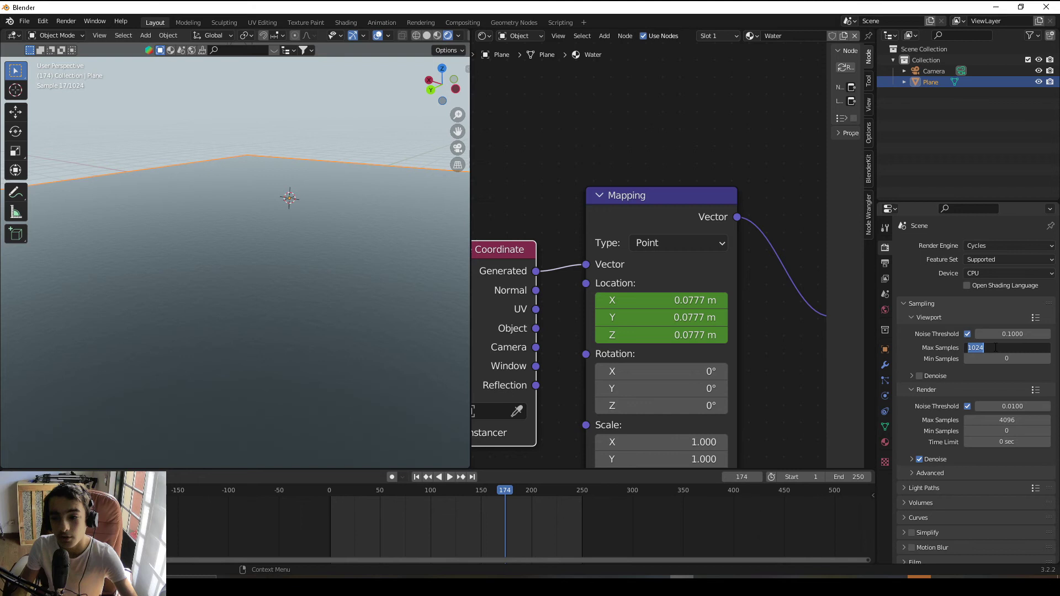
type("10")
key("Return")
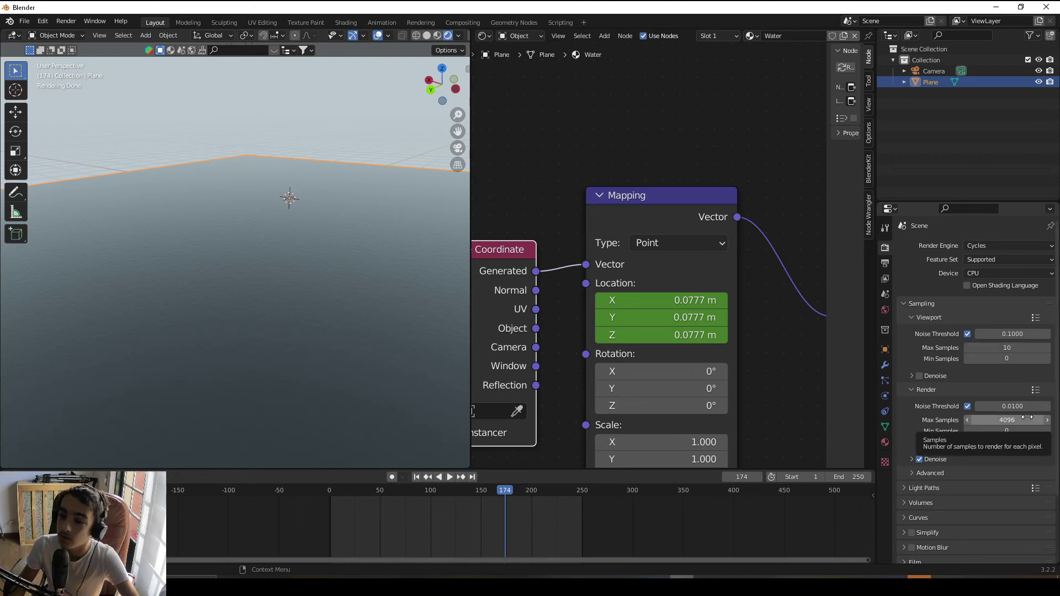
double_click(1027, 417)
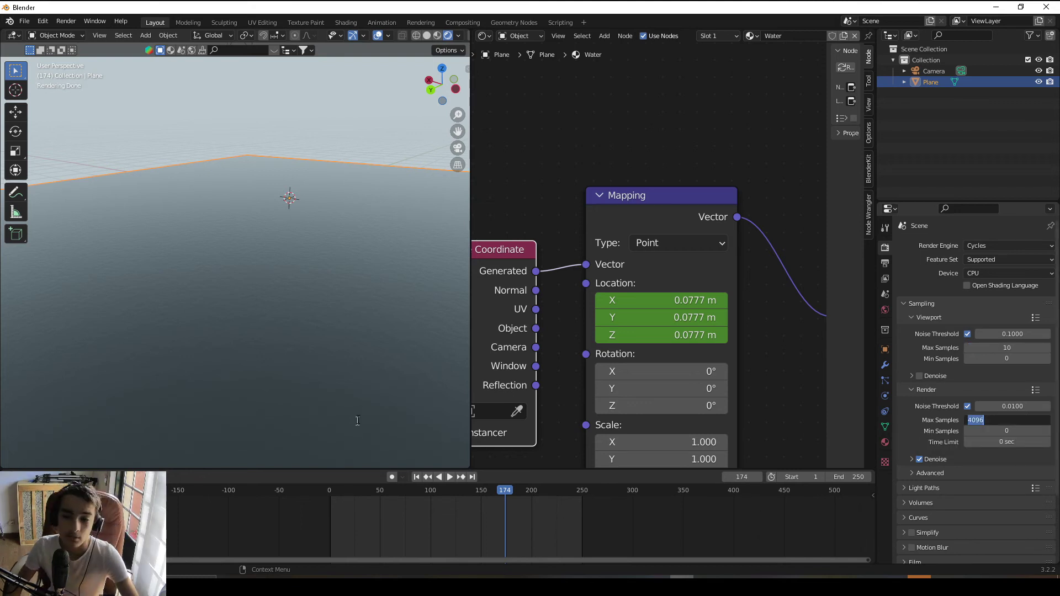
type("10")
key("Return")
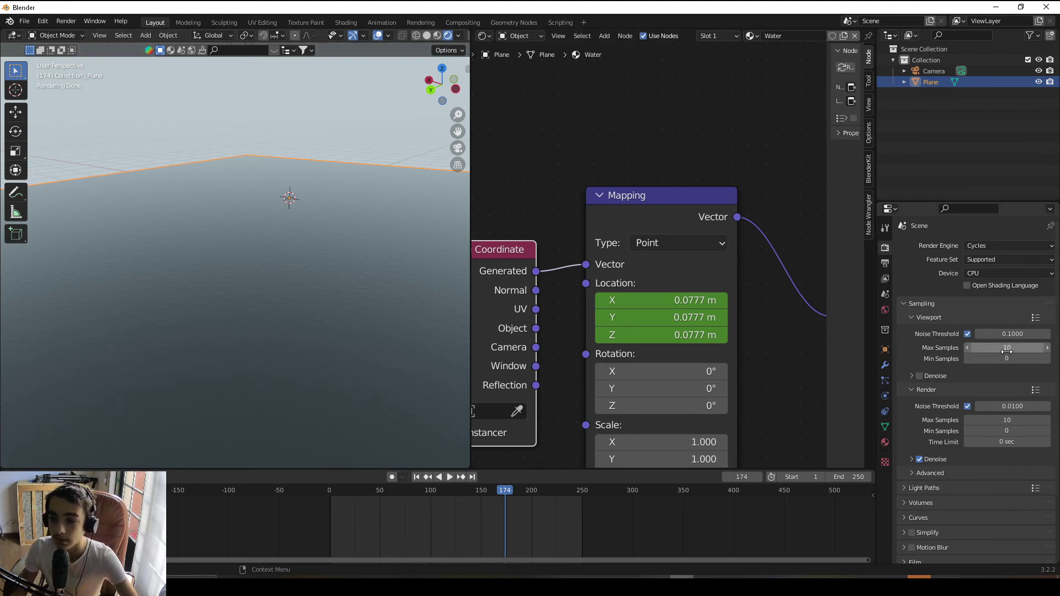
Step: Enable denoising for the viewport sampling and inspect the water surface up close
left_click(885, 263)
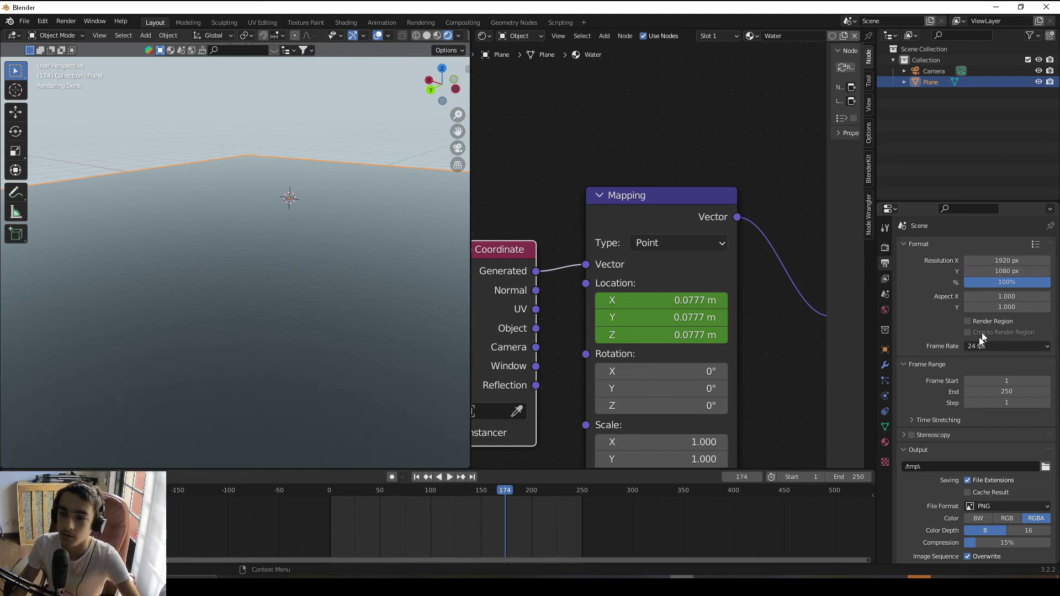
left_click(885, 227)
left_click(885, 247)
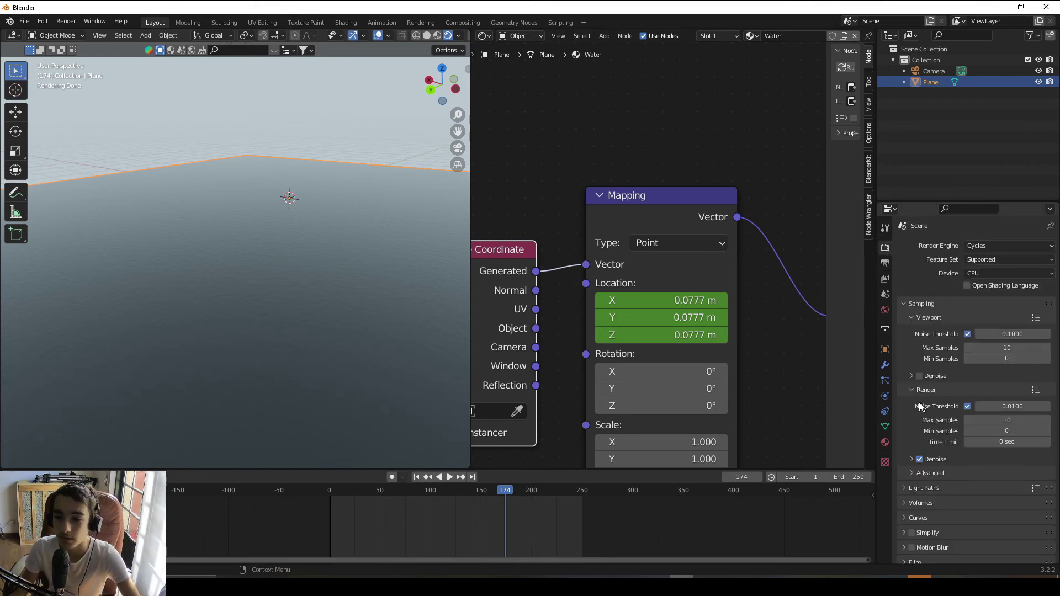
scroll(959, 392, "down", 4)
left_click(920, 295)
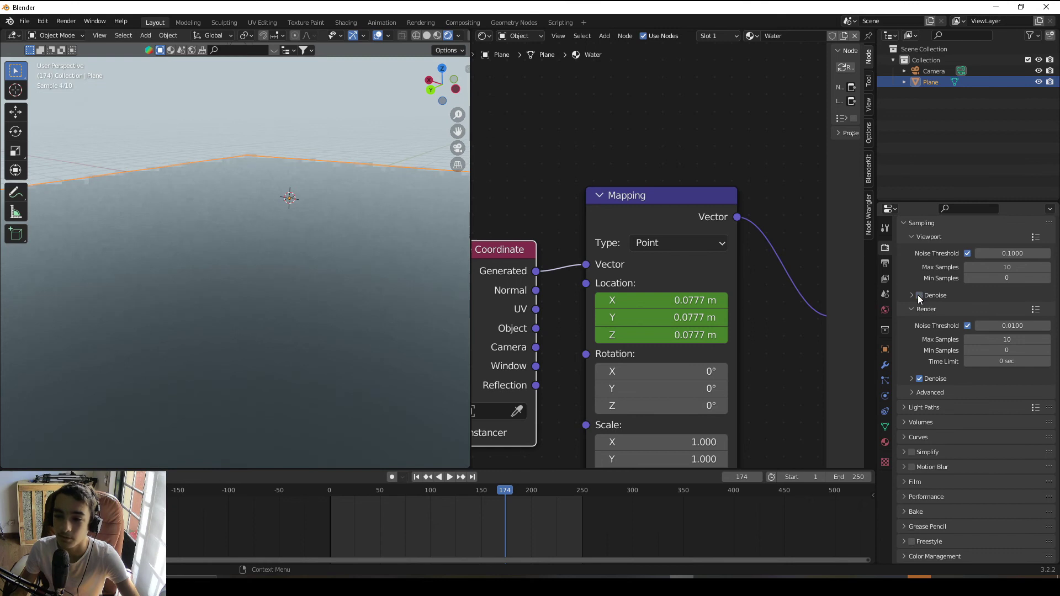
scroll(315, 294, "down", 1)
scroll(317, 278, "up", 1)
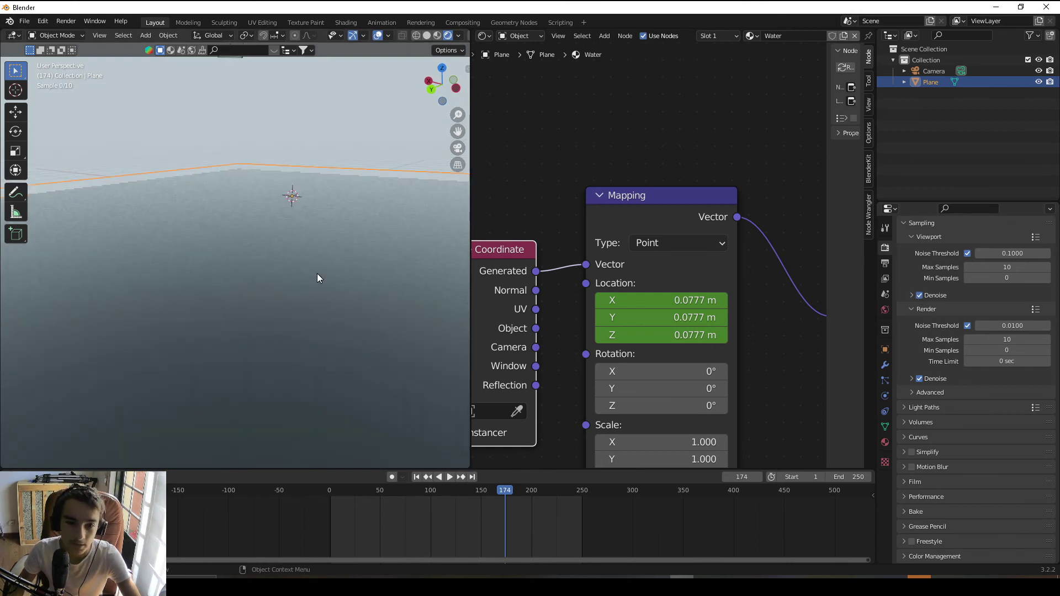
scroll(317, 273, "up", 2)
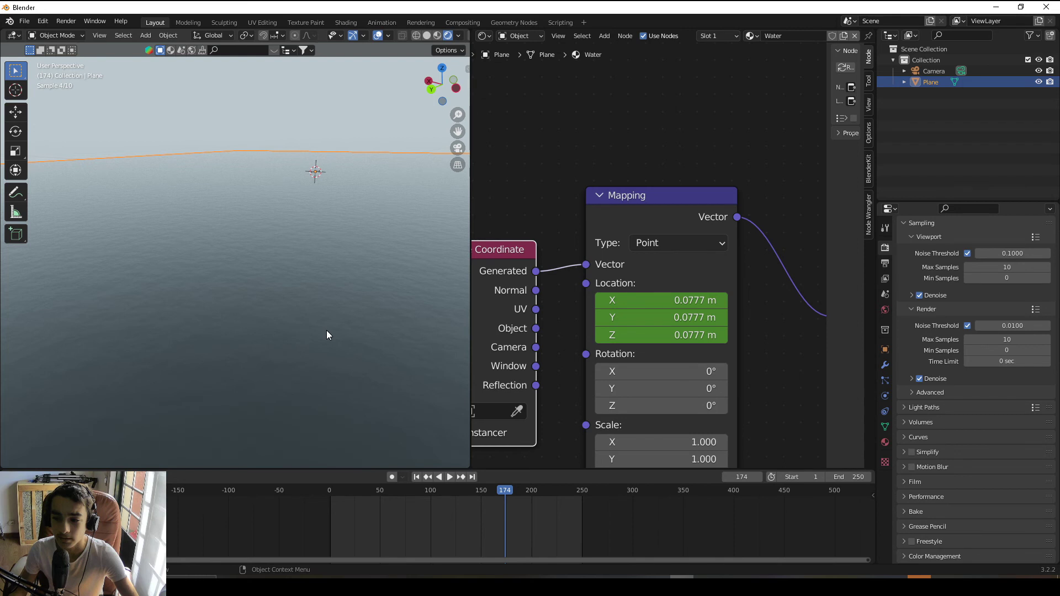
Step: Make the render's film background transparent
left_click(915, 482)
scroll(939, 486, "down", 2)
left_click(920, 517)
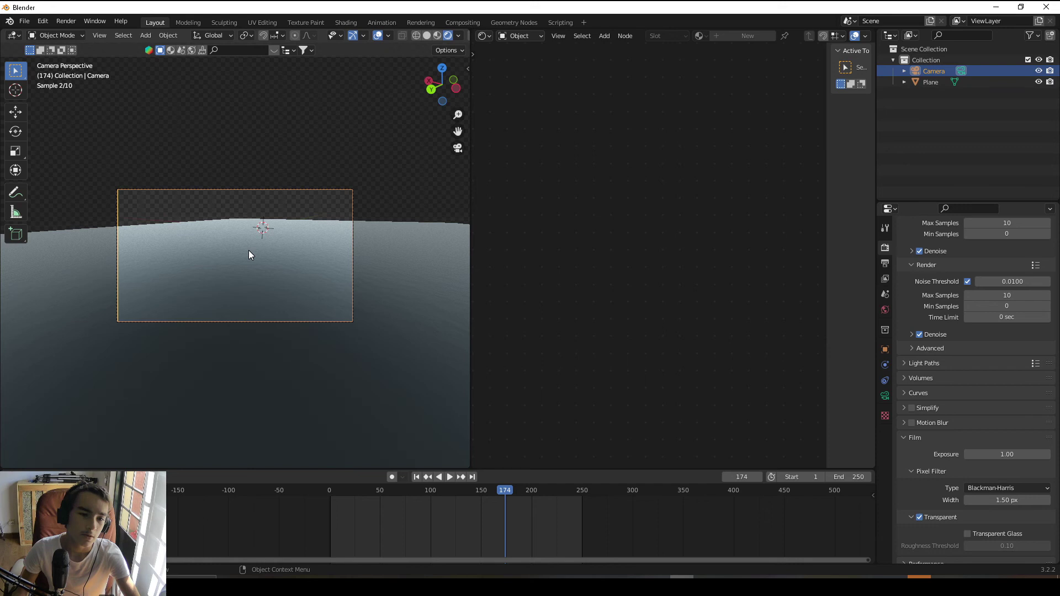
Step: Examine the water surface and review the material's node chain from Texture Coordinate through Mapping, Noise Texture and Bump to Principled BSDF
scroll(248, 255, "up", 1)
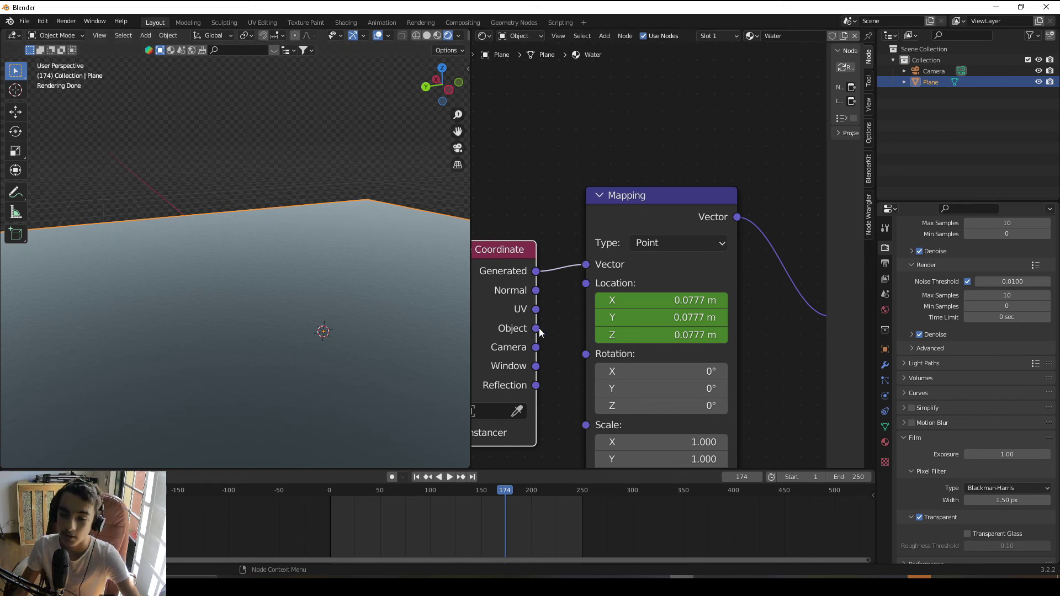
middle_click_drag(326, 350, 256, 312)
scroll(706, 311, "down", 4)
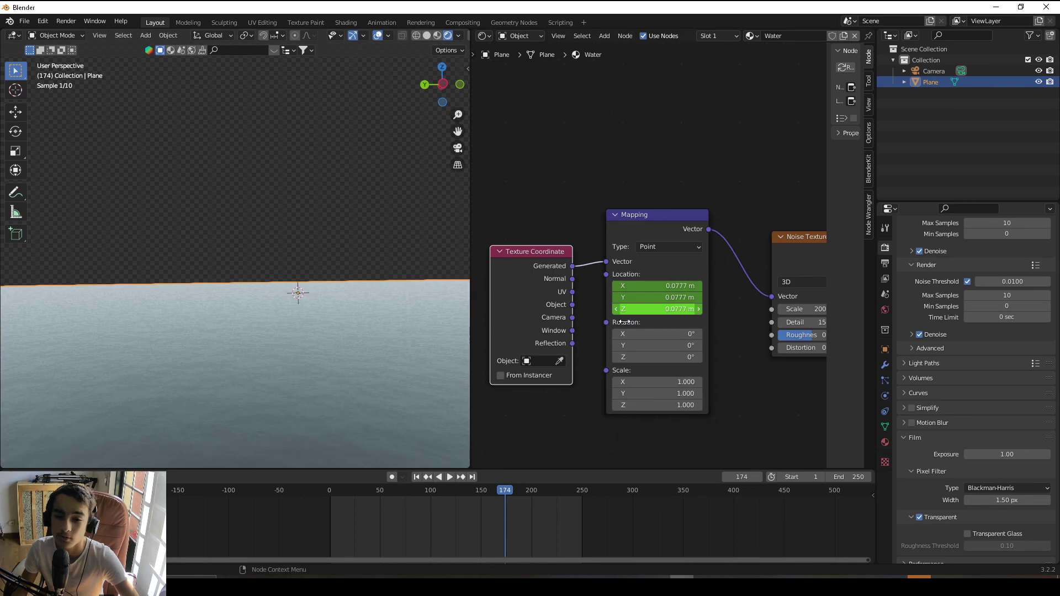
middle_click_drag(706, 310, 662, 365)
scroll(662, 365, "down", 7)
left_click_drag(554, 426, 745, 283)
middle_click_drag(657, 275, 606, 326)
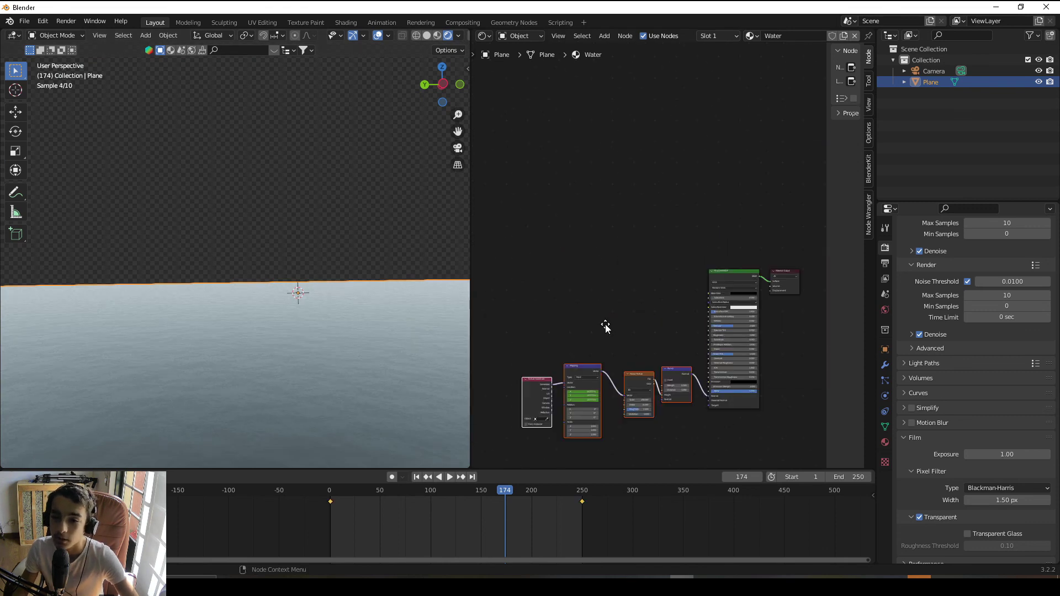
scroll(651, 287, "up", 6)
scroll(654, 286, "up", 3)
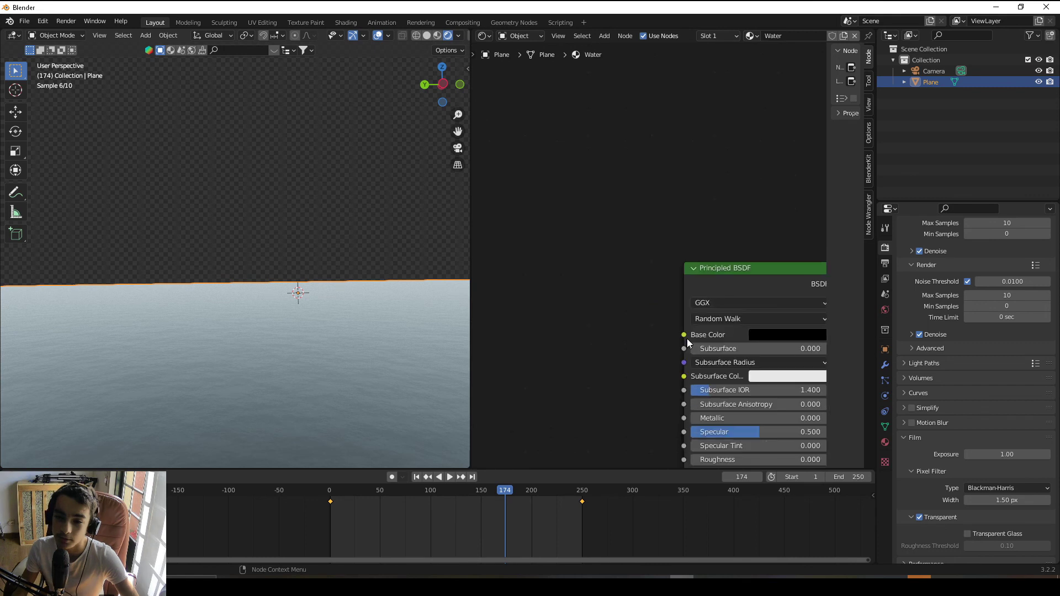
scroll(687, 340, "down", 8)
middle_click_drag(604, 386, 643, 400)
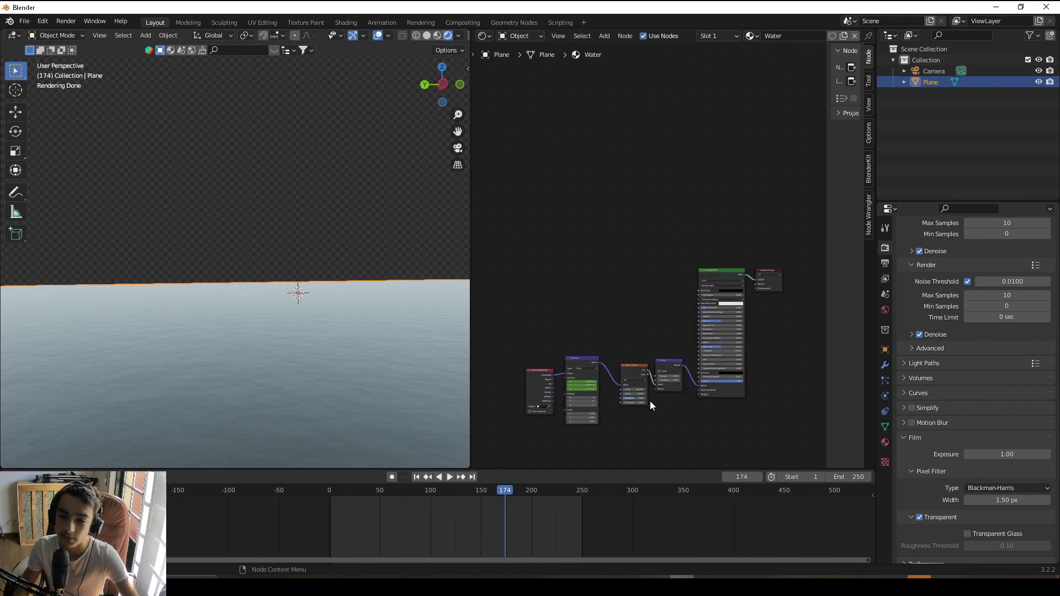
left_click_drag(494, 240, 751, 440)
left_click(784, 439)
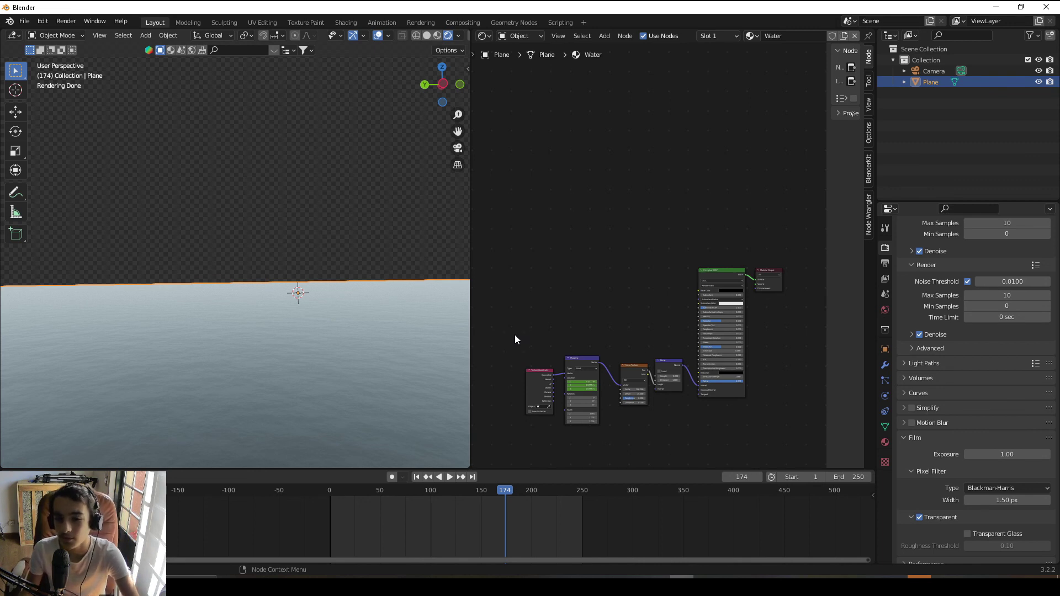
mouse_move(509, 338)
left_mouse_down()
mouse_move(572, 440)
mouse_move(518, 414)
mouse_move(510, 335)
left_mouse_up()
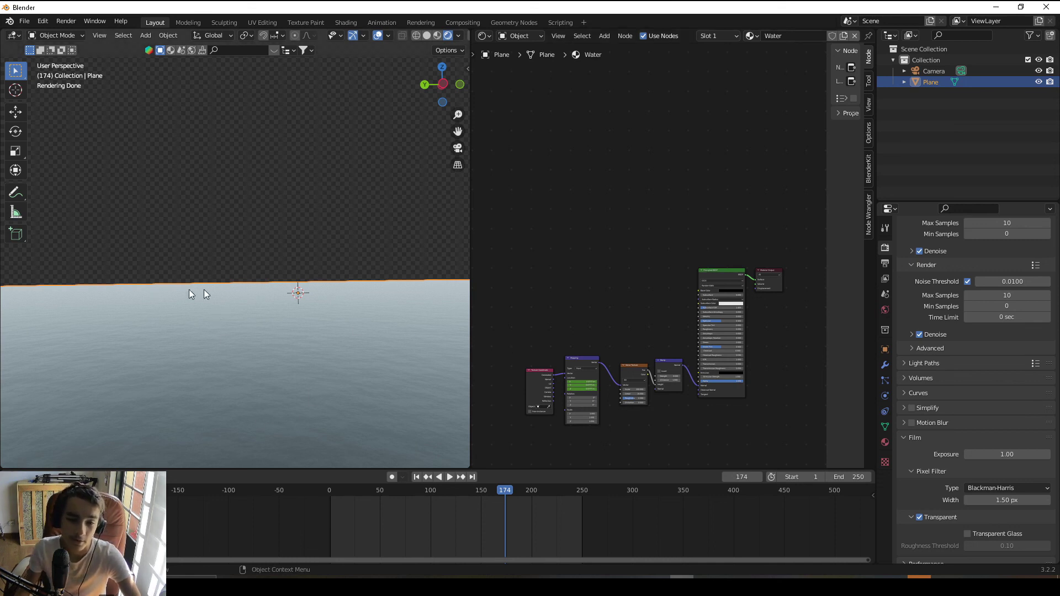
scroll(534, 318, "up", 1)
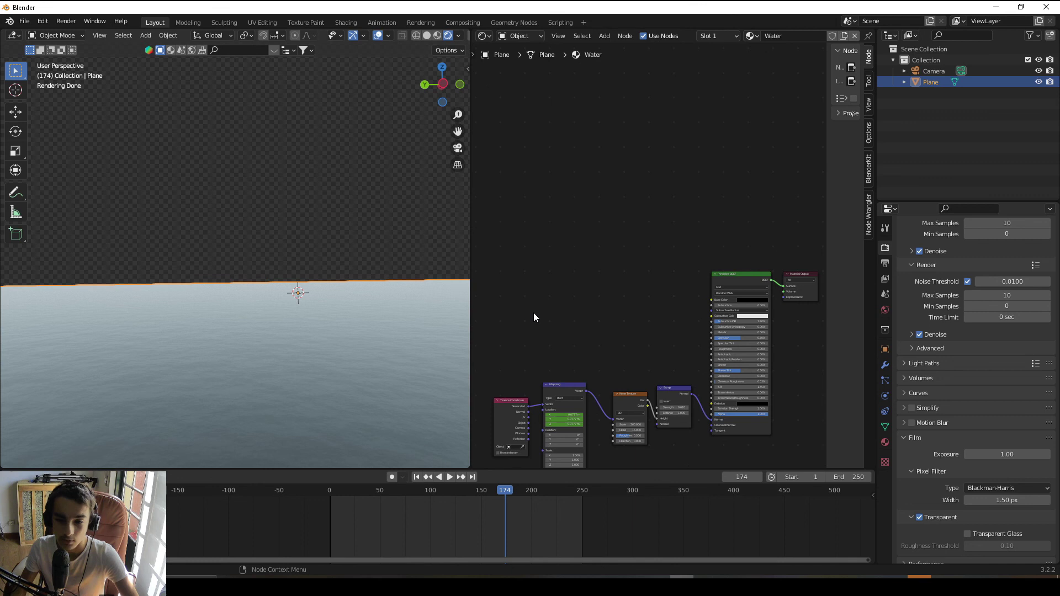
scroll(534, 318, "up", 1)
middle_click_drag(531, 309, 560, 260)
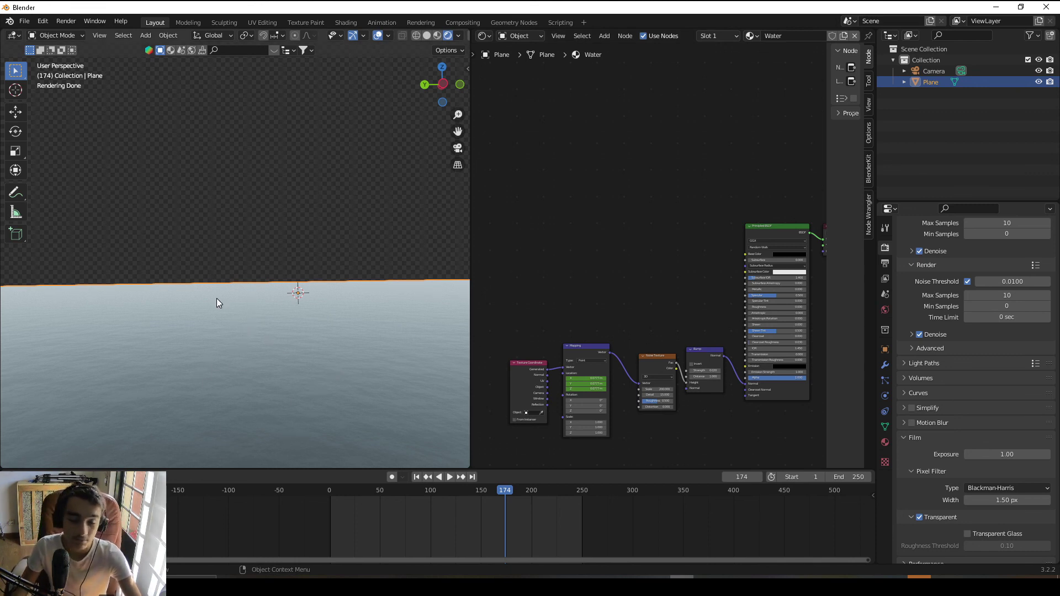
Step: Open the Principled BSDF's Base Color for editing
middle_click_drag(199, 344, 123, 374)
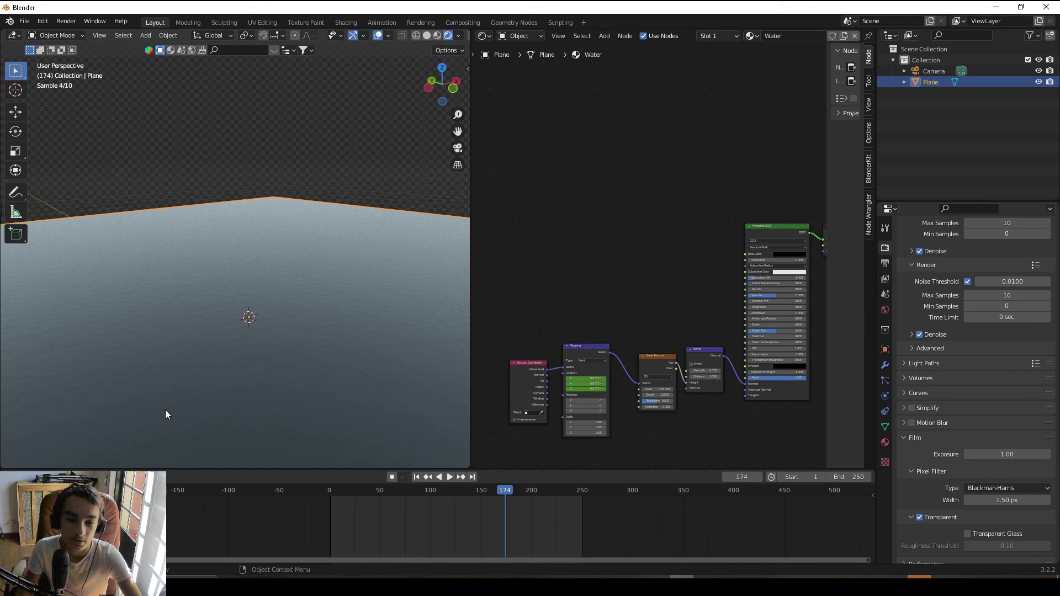
left_click(669, 286)
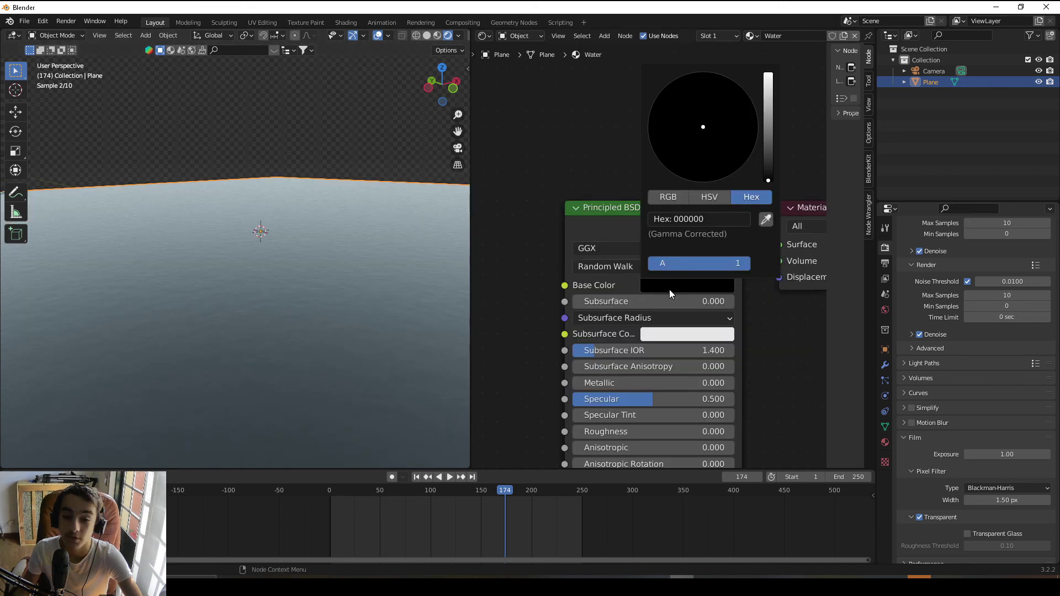